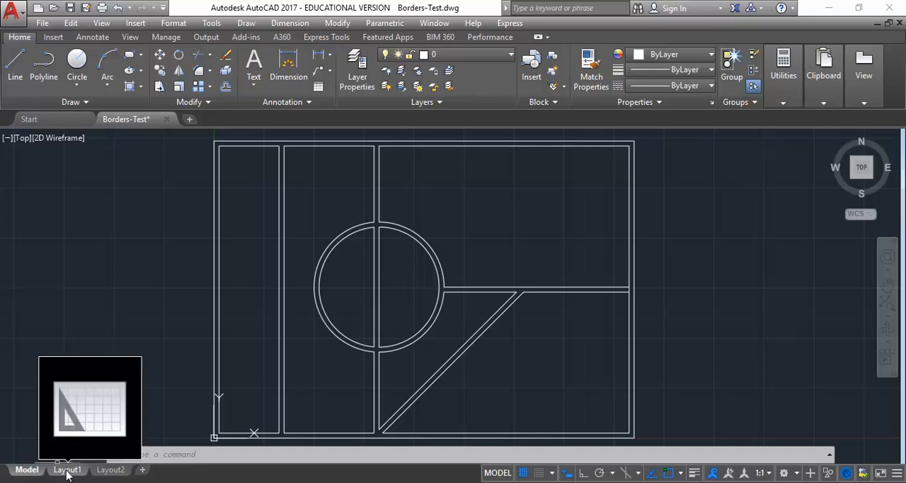
Step: Compare the drawing in model space with the Layout1 and Layout2 sheets, finishing on Layout1
{"action": "left_click", "coordinate": [67, 469]}
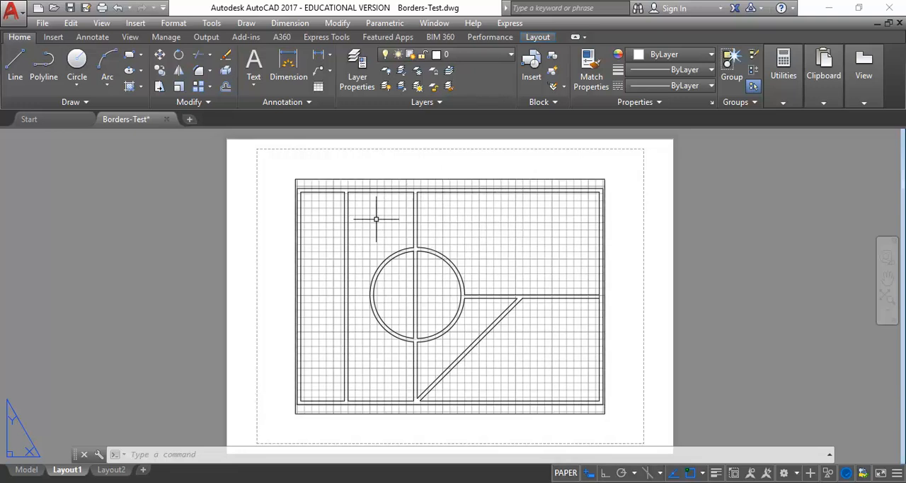
{"action": "left_click", "coordinate": [26, 469]}
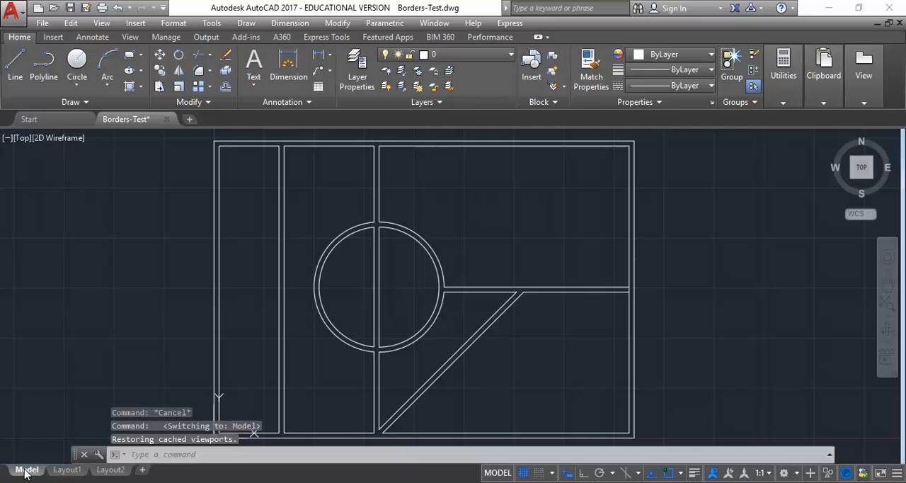
{"action": "left_click", "coordinate": [67, 469]}
{"action": "left_click", "coordinate": [115, 472]}
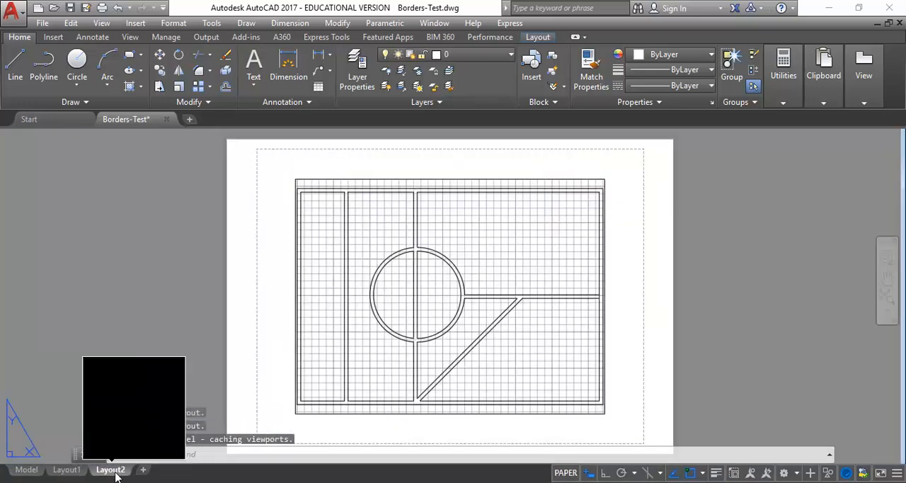
{"action": "left_click", "coordinate": [67, 470]}
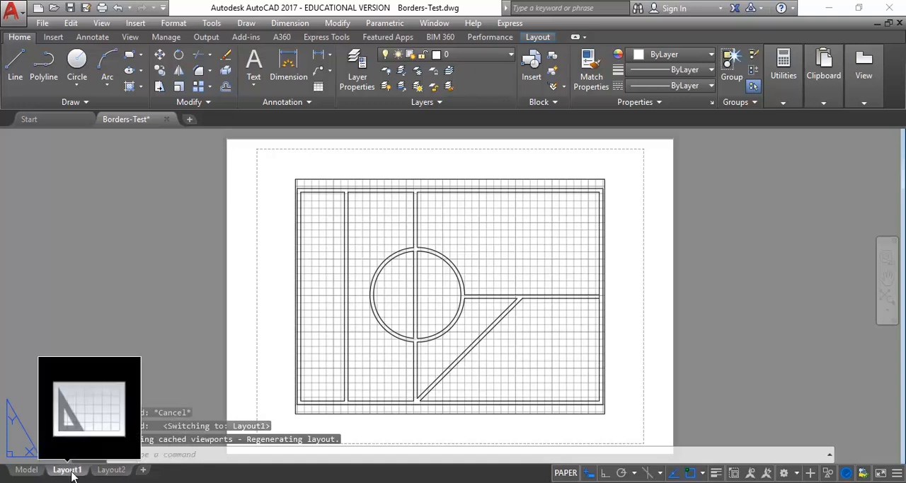
{"action": "left_click", "coordinate": [27, 470]}
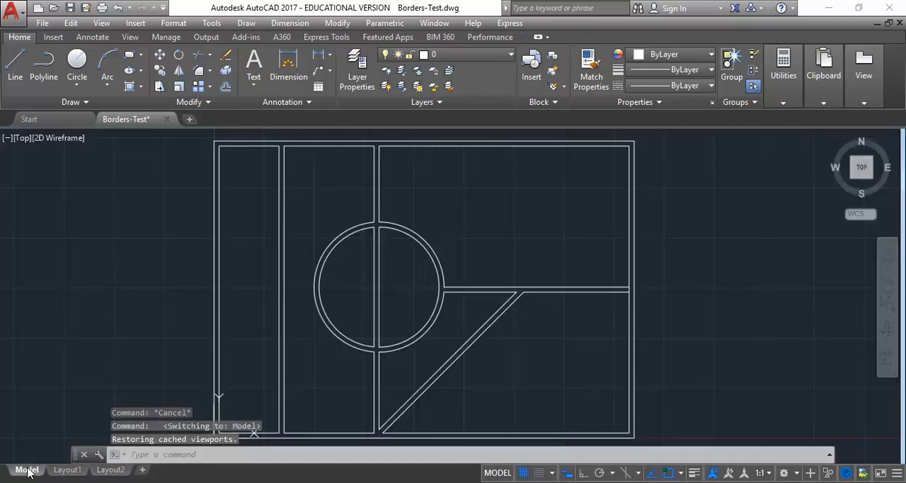
{"action": "left_click", "coordinate": [68, 470]}
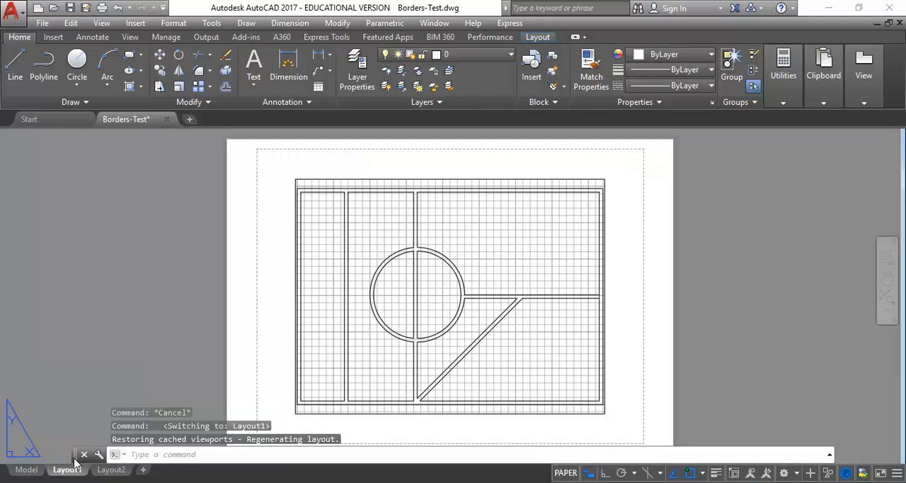
{"action": "mouse_move", "coordinate": [67, 470]}
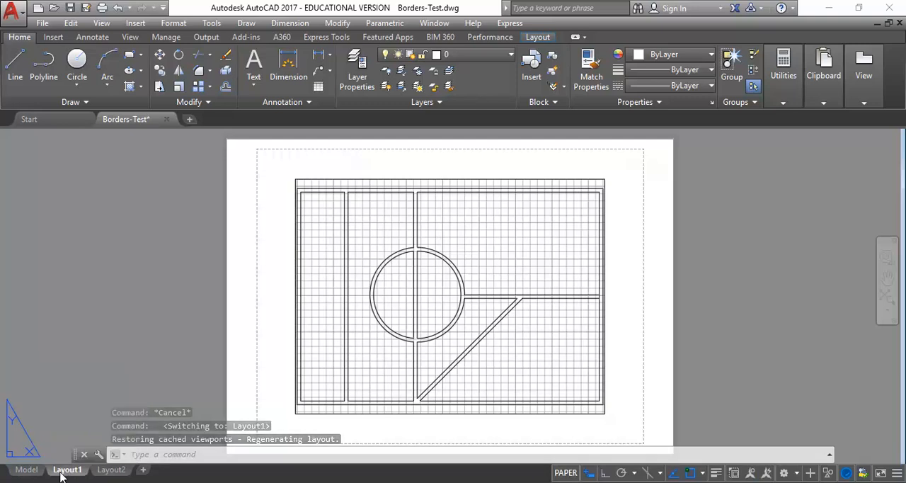
Step: Open Layout1's page setup for modification and set the plotter to DWG To PDF.pc3
{"action": "right_click", "coordinate": [61, 474]}
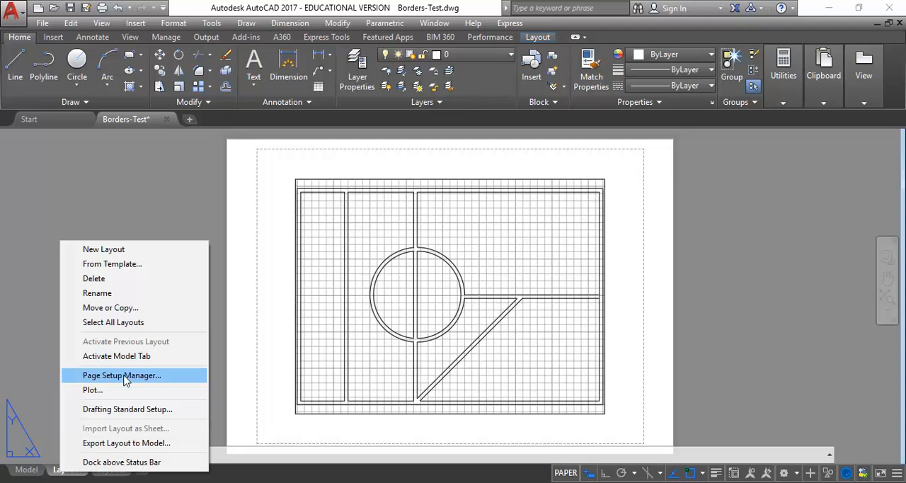
{"action": "left_click", "coordinate": [108, 380]}
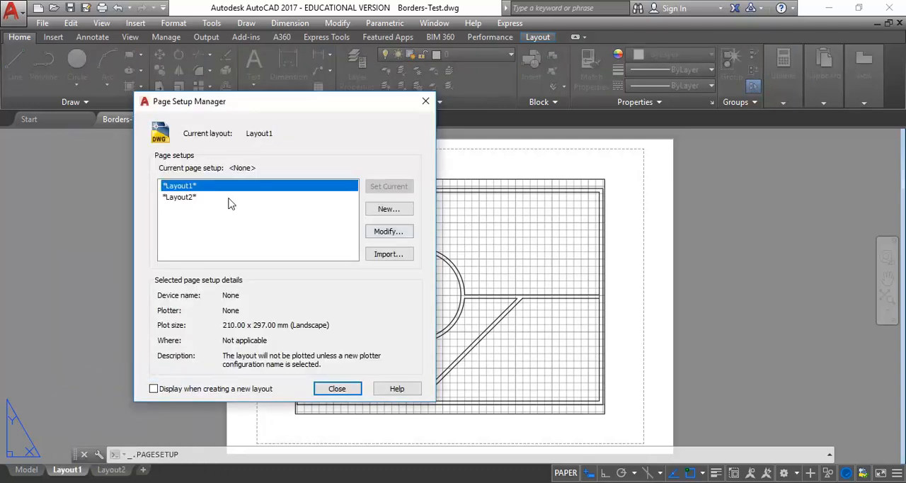
{"action": "left_click", "coordinate": [388, 231]}
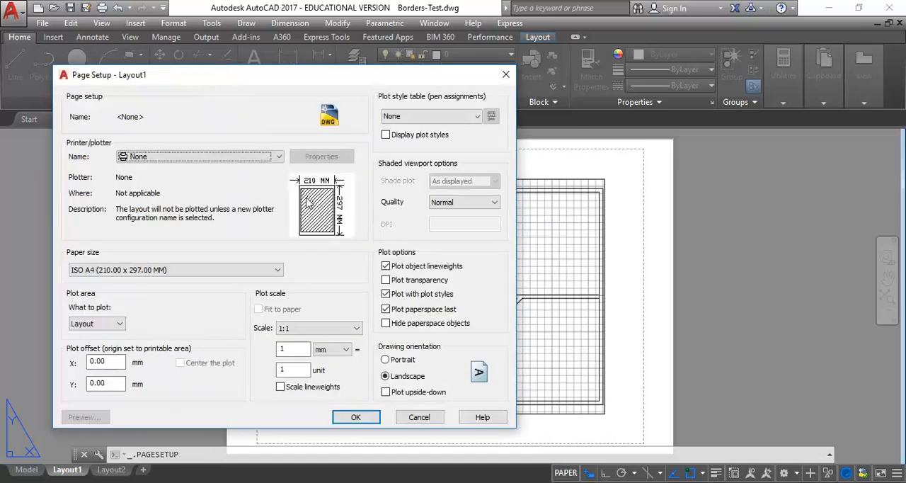
{"action": "left_click", "coordinate": [280, 157]}
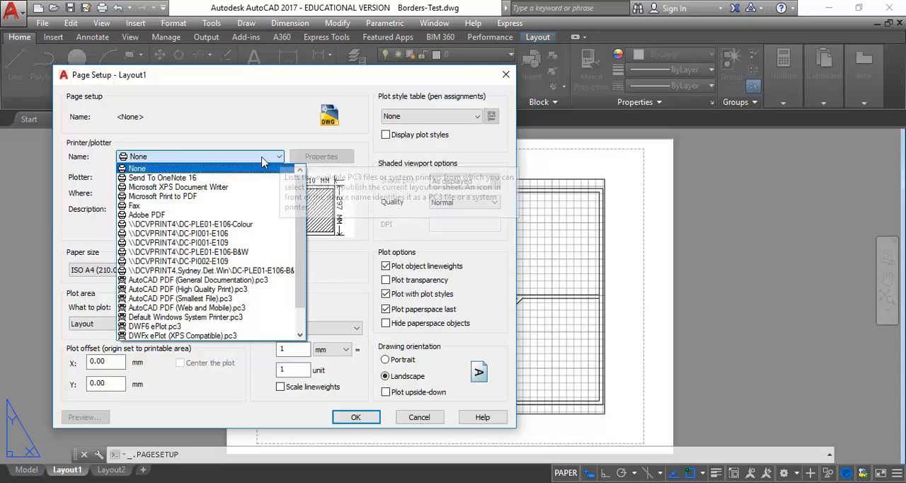
{"action": "scroll", "coordinate": [212, 273], "scroll_direction": "down", "scroll_amount": 1}
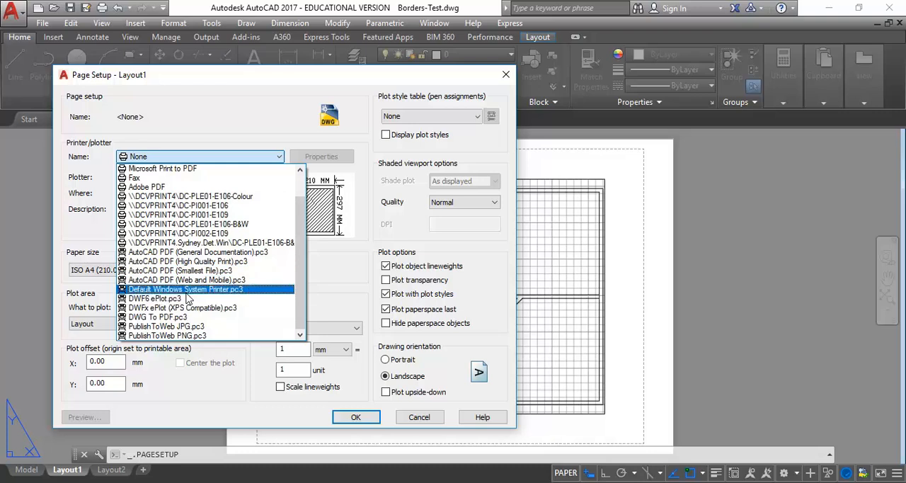
{"action": "left_click", "coordinate": [139, 320]}
{"action": "left_click", "coordinate": [207, 160]}
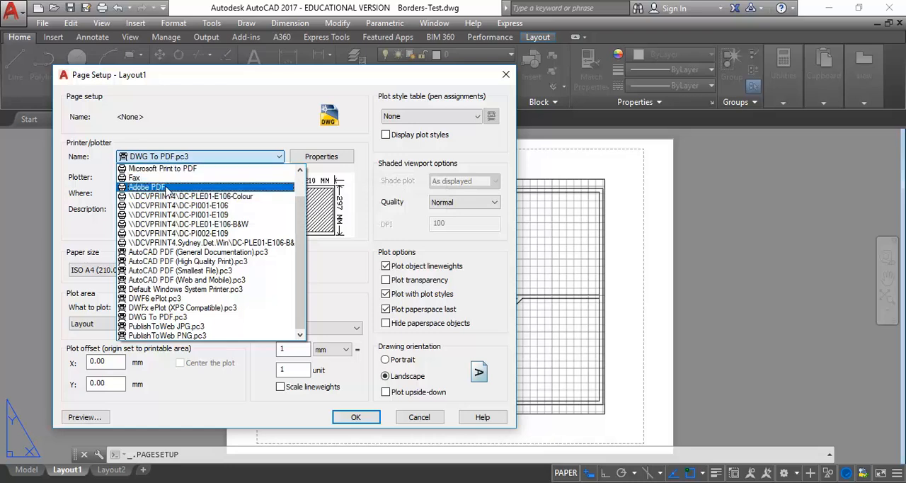
{"action": "left_click", "coordinate": [150, 320]}
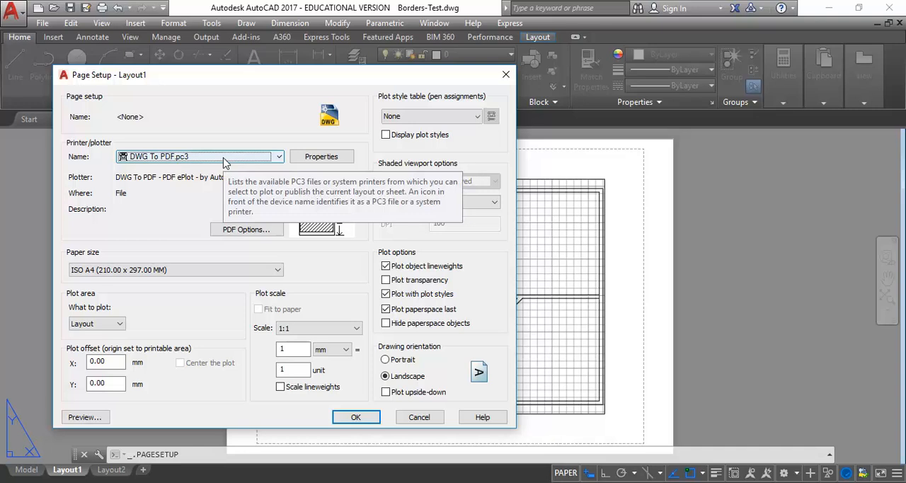
Step: Set the paper size to ISO full bleed A3 (420.00 x 297.00 MM)
{"action": "left_click", "coordinate": [277, 270]}
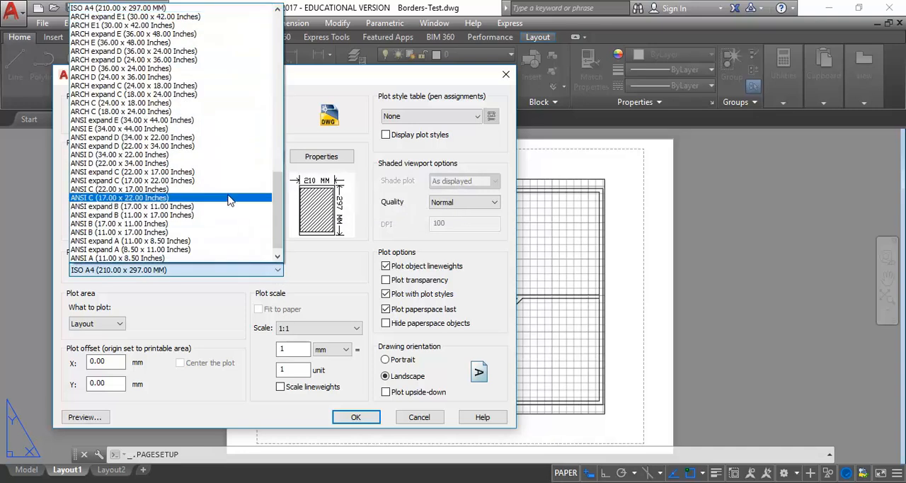
{"action": "scroll", "coordinate": [210, 186], "scroll_direction": "up", "scroll_amount": 7}
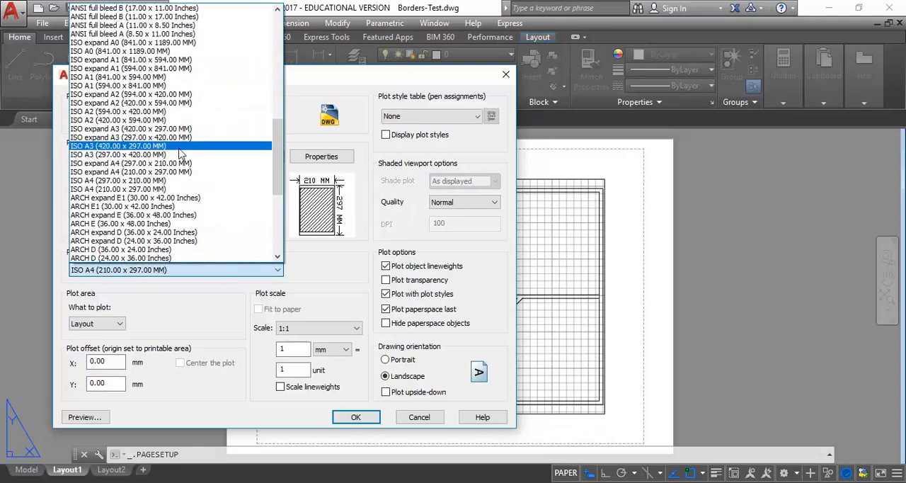
{"action": "scroll", "coordinate": [181, 152], "scroll_direction": "up", "scroll_amount": 5}
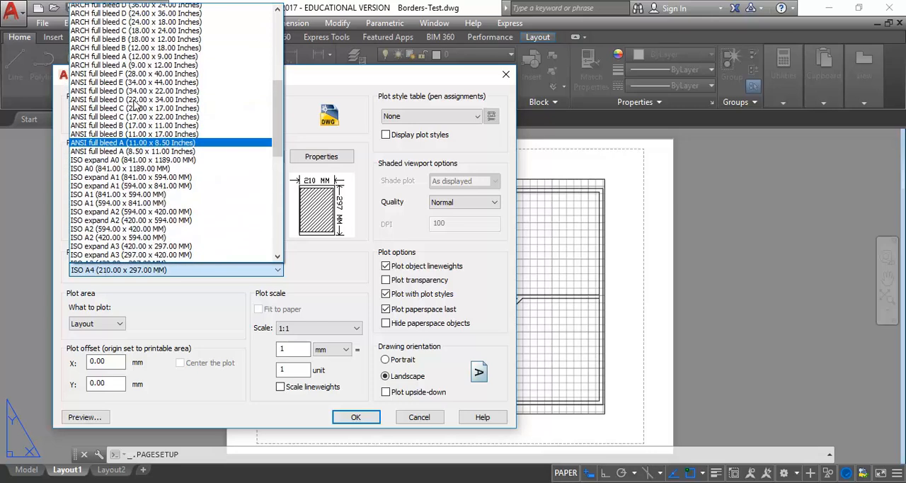
{"action": "scroll", "coordinate": [136, 106], "scroll_direction": "up", "scroll_amount": 8}
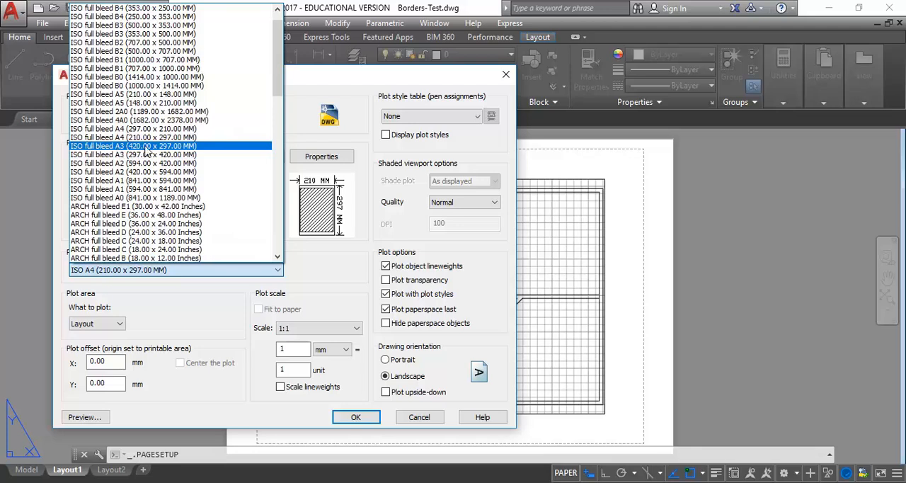
{"action": "left_click", "coordinate": [145, 148]}
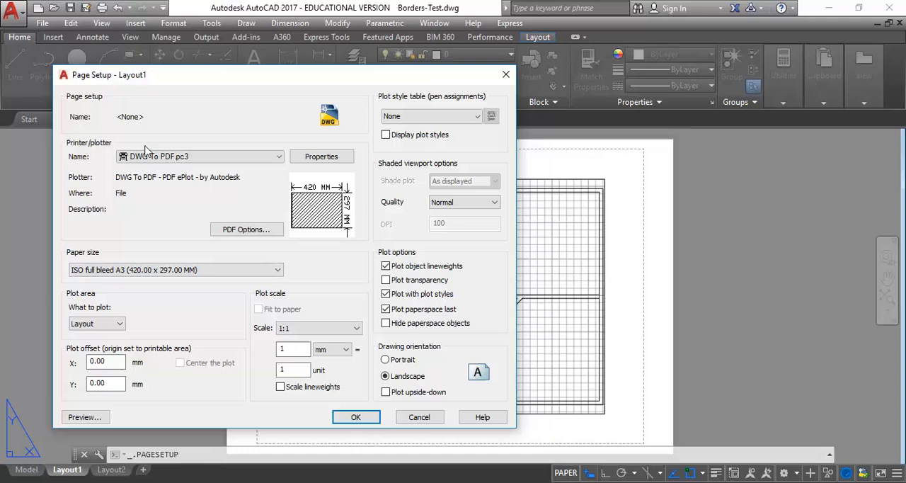
{"action": "left_click", "coordinate": [137, 273]}
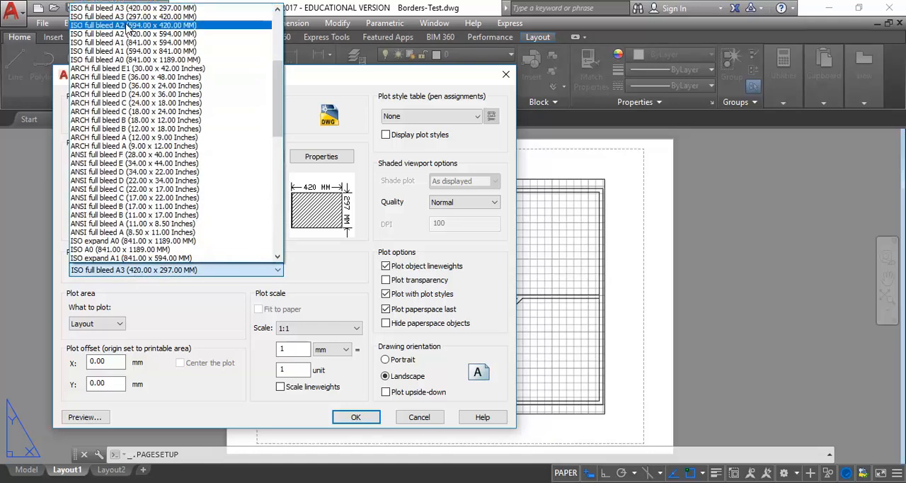
{"action": "scroll", "coordinate": [131, 28], "scroll_direction": "up", "scroll_amount": 2}
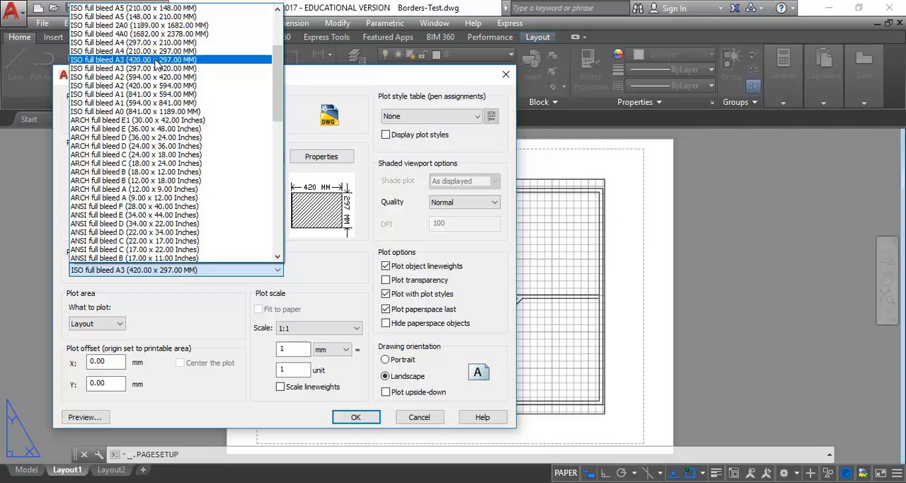
{"action": "left_click", "coordinate": [155, 60]}
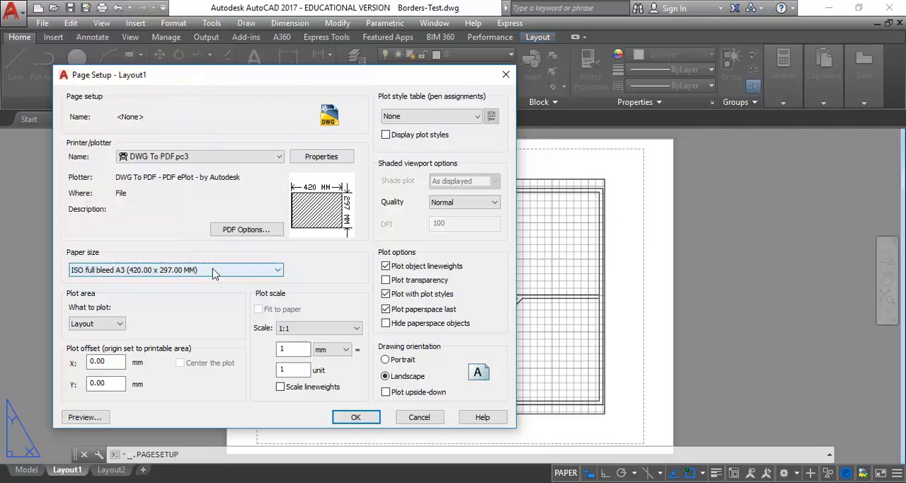
Step: Keep the plot area as Layout and choose a plot scale of 1:1
{"action": "left_click", "coordinate": [119, 324]}
{"action": "left_click", "coordinate": [119, 324]}
{"action": "left_click", "coordinate": [319, 329]}
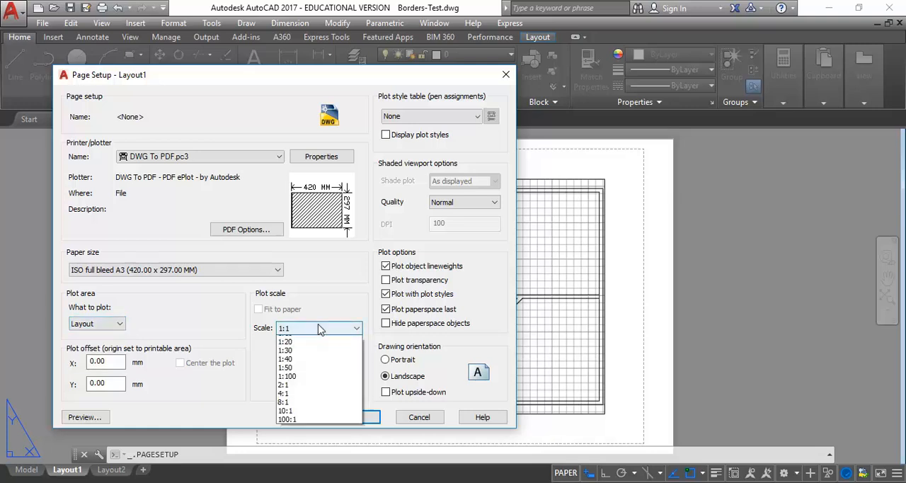
{"action": "left_click", "coordinate": [290, 351]}
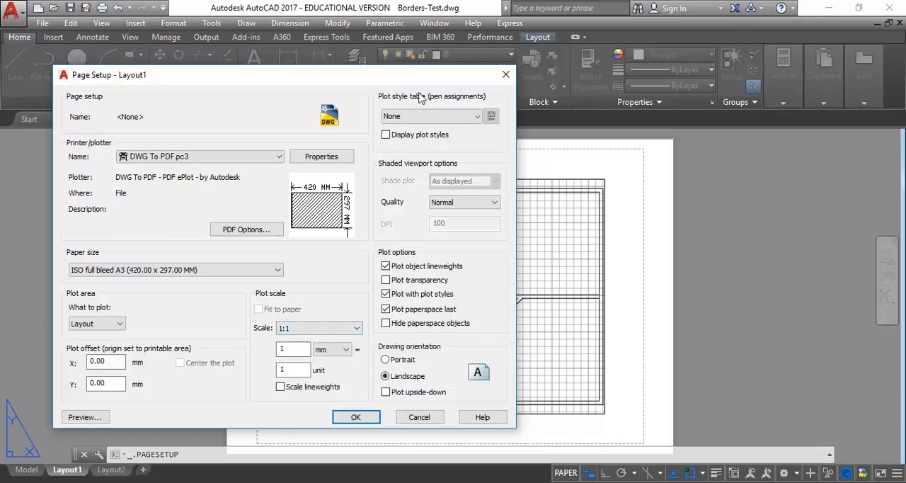
Step: Assign the monochrome.ctb plot style table, apply the page setup to Layout1 and close the Page Setup Manager
{"action": "left_click", "coordinate": [454, 118]}
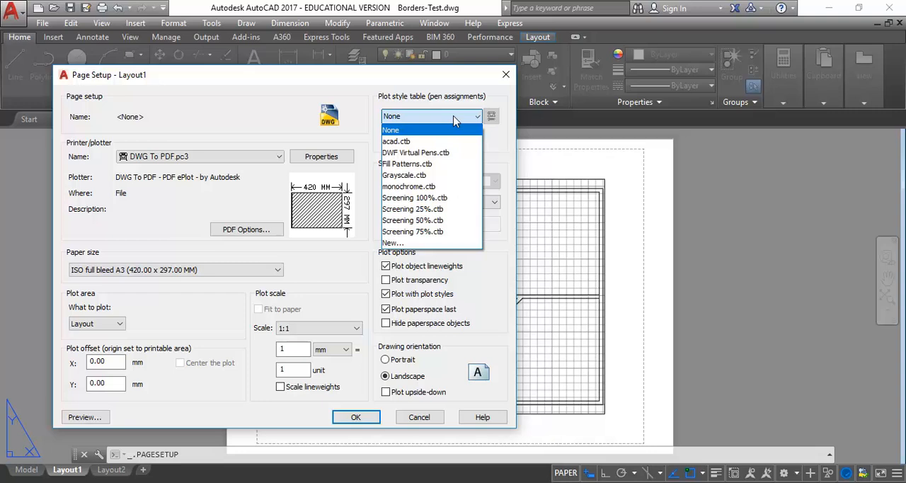
{"action": "left_click", "coordinate": [424, 186]}
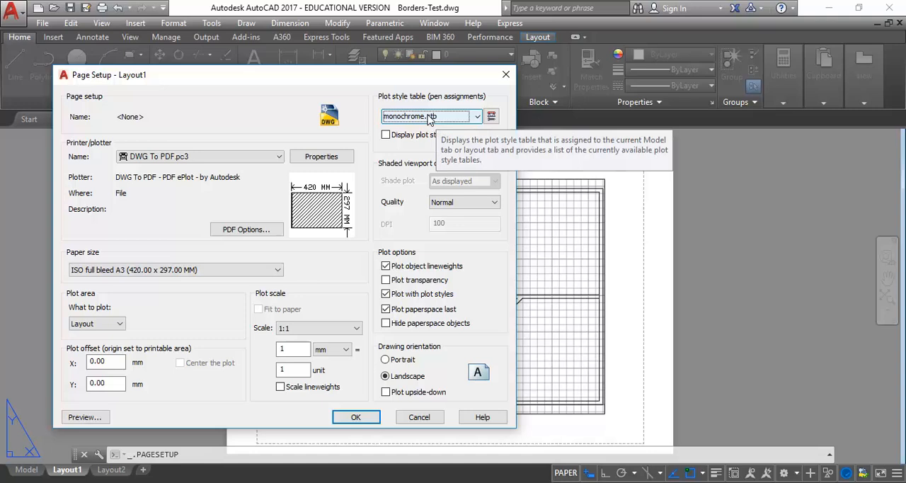
{"action": "left_click", "coordinate": [354, 418]}
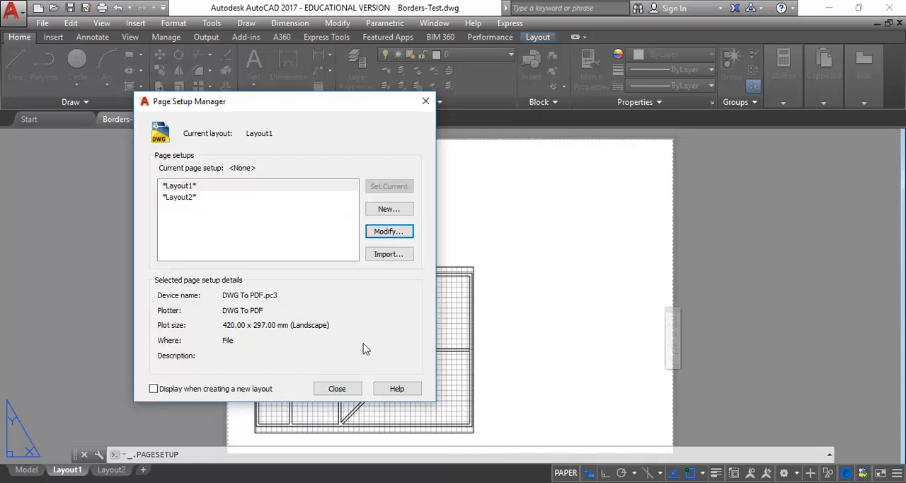
{"action": "left_click", "coordinate": [337, 390]}
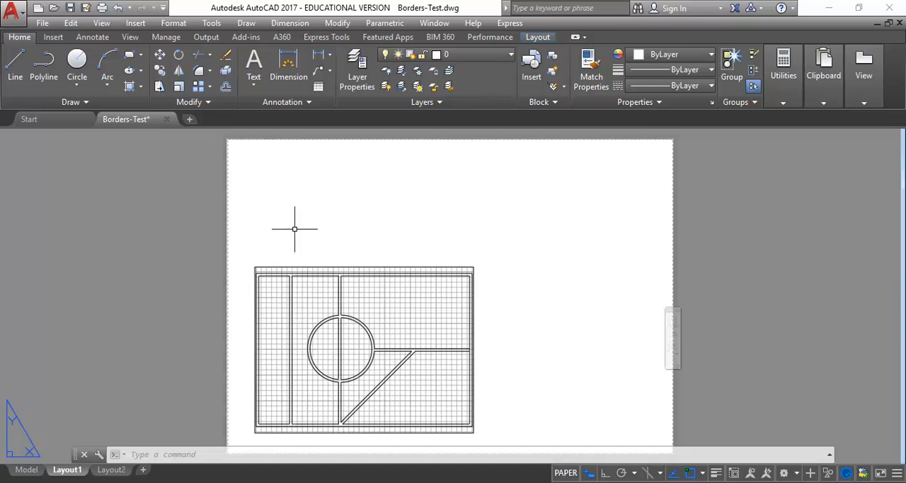
Step: Stretch the viewport's lower-left and upper-right corners to the matching corners of the A3 sheet so it fills the page
{"action": "scroll", "coordinate": [295, 229], "scroll_direction": "down", "scroll_amount": 2}
{"action": "scroll", "coordinate": [295, 234], "scroll_direction": "up", "scroll_amount": 2}
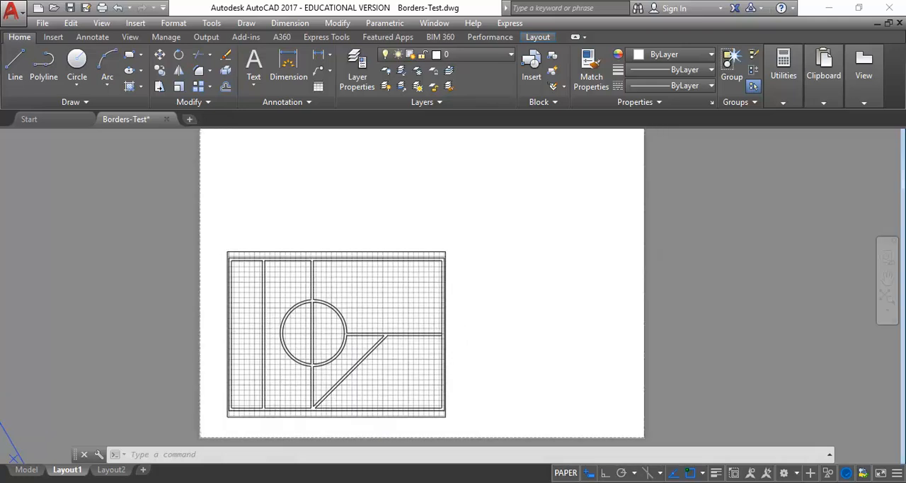
{"action": "scroll", "coordinate": [298, 235], "scroll_direction": "down", "scroll_amount": 3}
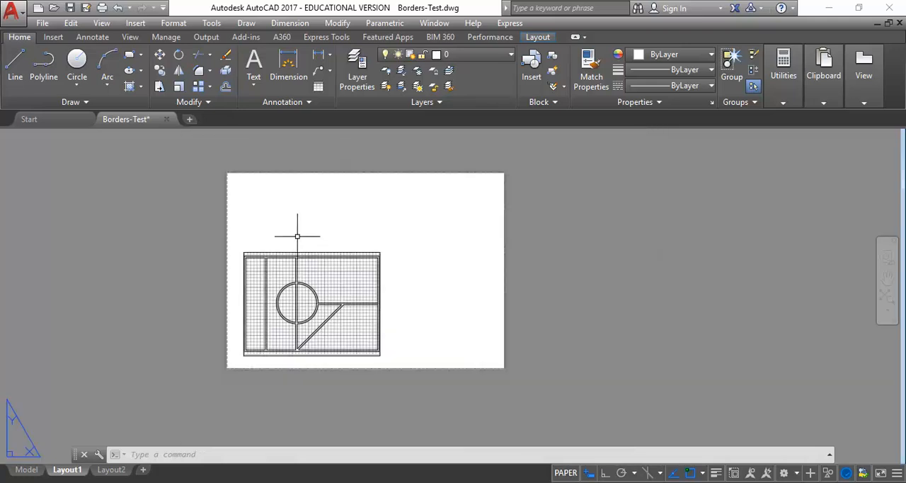
{"action": "left_click", "coordinate": [306, 252]}
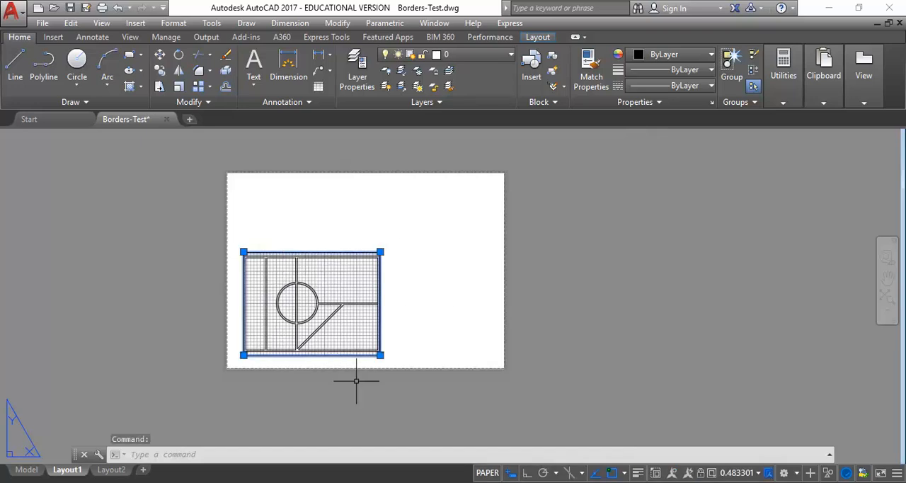
{"action": "left_click", "coordinate": [244, 355]}
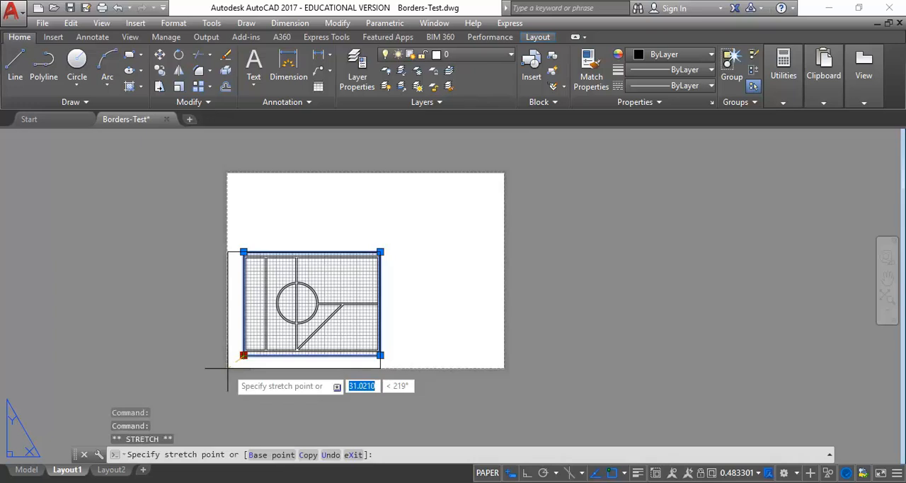
{"action": "left_click", "coordinate": [227, 367]}
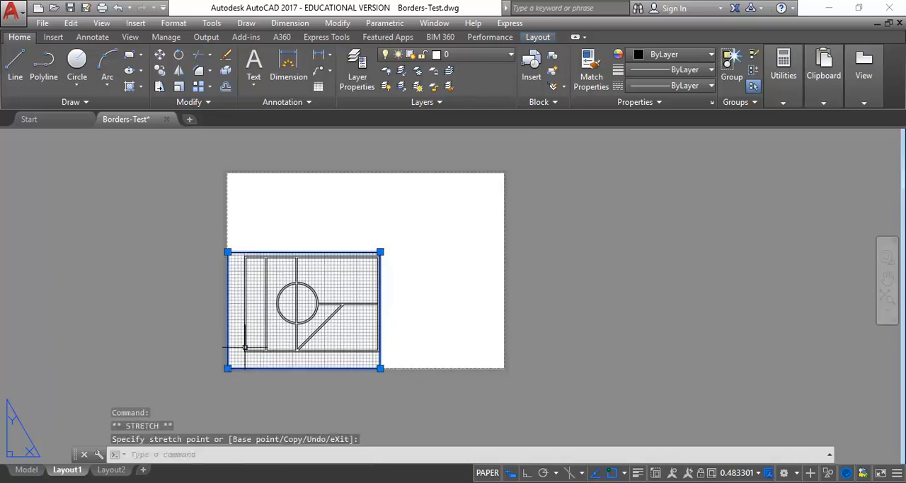
{"action": "left_click", "coordinate": [380, 251]}
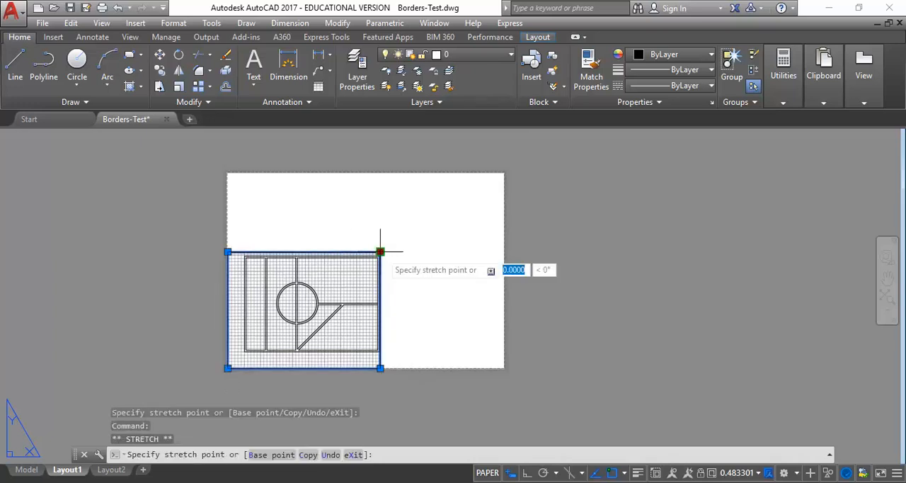
{"action": "left_click", "coordinate": [504, 172]}
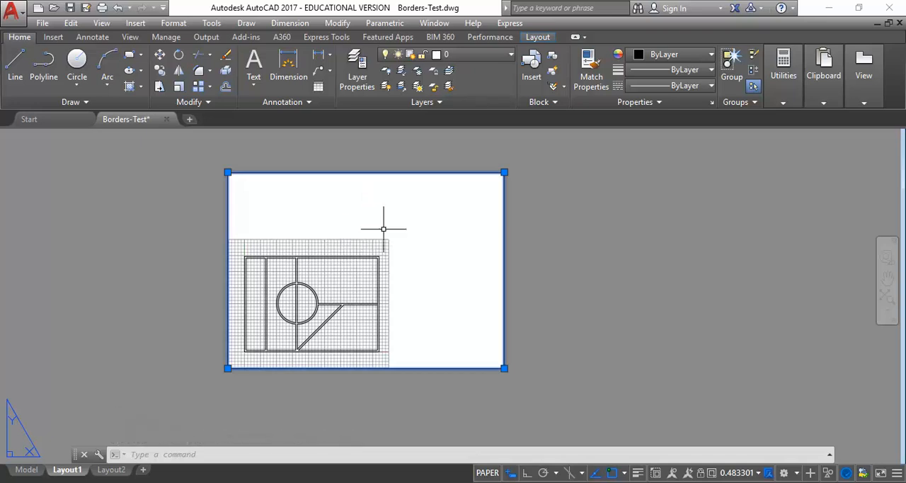
Step: Activate model space inside the Layout1 viewport and zoom the drawing to its extents so it fills the viewport
{"action": "double_click", "coordinate": [357, 245]}
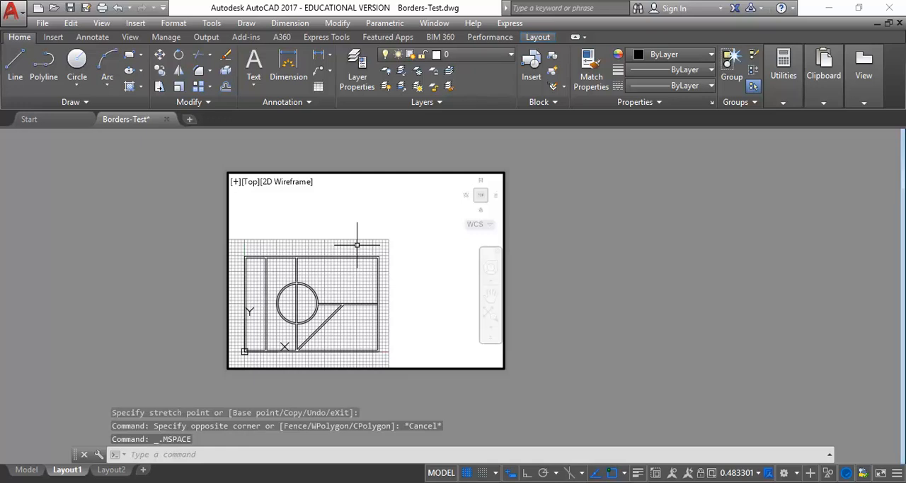
{"action": "scroll", "coordinate": [319, 252], "scroll_direction": "down", "scroll_amount": 2}
{"action": "scroll", "coordinate": [325, 256], "scroll_direction": "up", "scroll_amount": 2}
{"action": "middle_click_drag", "start_coordinate": [325, 256], "coordinate": [360, 225]}
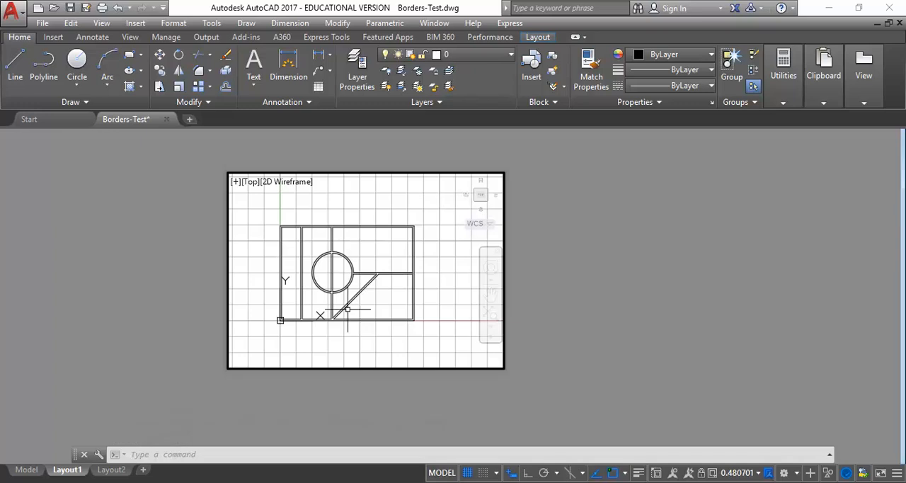
{"action": "scroll", "coordinate": [336, 247], "scroll_direction": "down", "scroll_amount": 3}
{"action": "scroll", "coordinate": [344, 247], "scroll_direction": "up", "scroll_amount": 3}
{"action": "mouse_move", "coordinate": [343, 247]}
{"action": "middle_mouse_down"}
{"action": "mouse_move", "coordinate": [348, 264]}
{"action": "mouse_move", "coordinate": [387, 259]}
{"action": "mouse_move", "coordinate": [378, 260]}
{"action": "middle_mouse_up"}
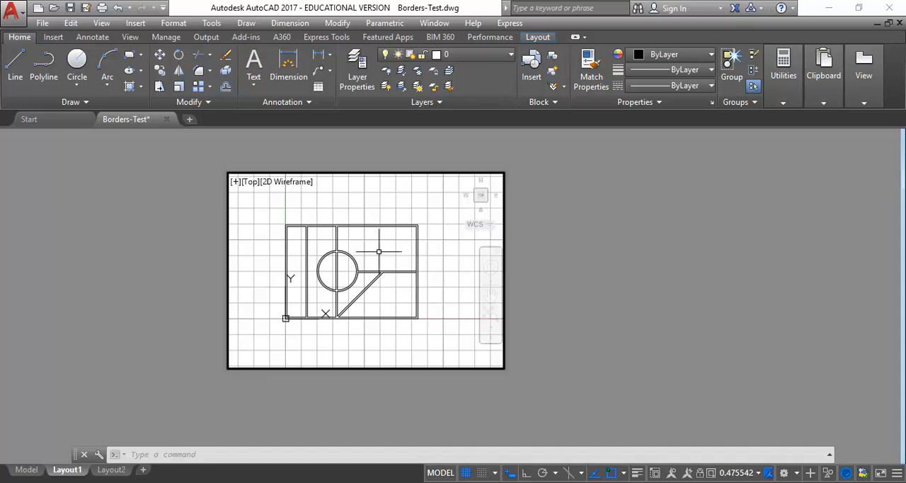
{"action": "middle_click", "coordinate": [378, 251]}
{"action": "middle_click", "coordinate": [378, 251]}
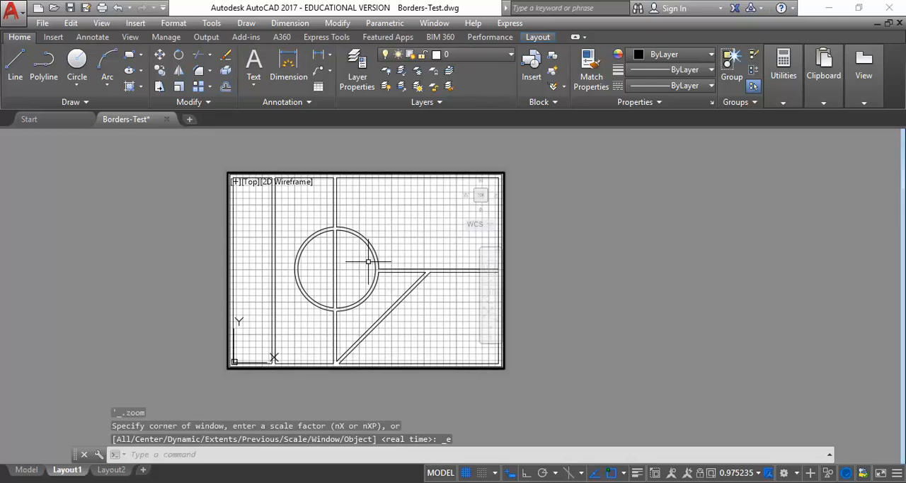
Step: Apply Zoom Extents inside the viewport through the Zoom command, exit it and return to paper space
{"action": "right_click", "coordinate": [368, 206]}
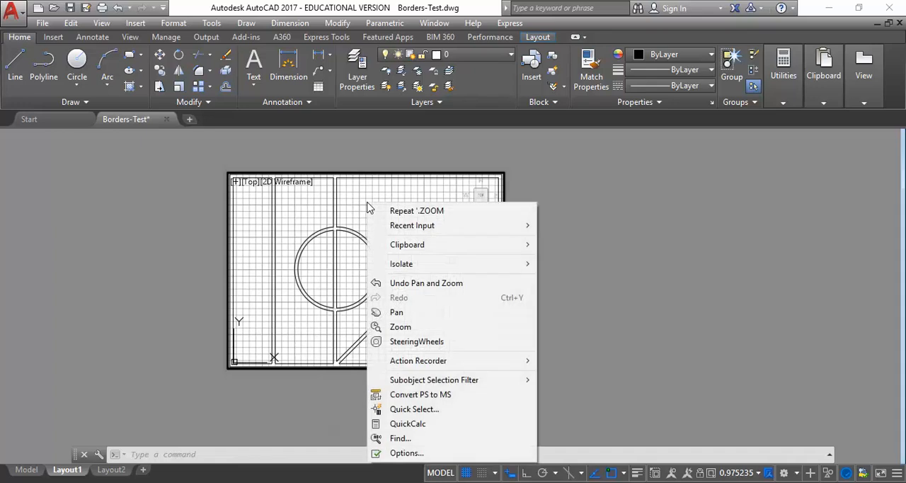
{"action": "left_click", "coordinate": [400, 327]}
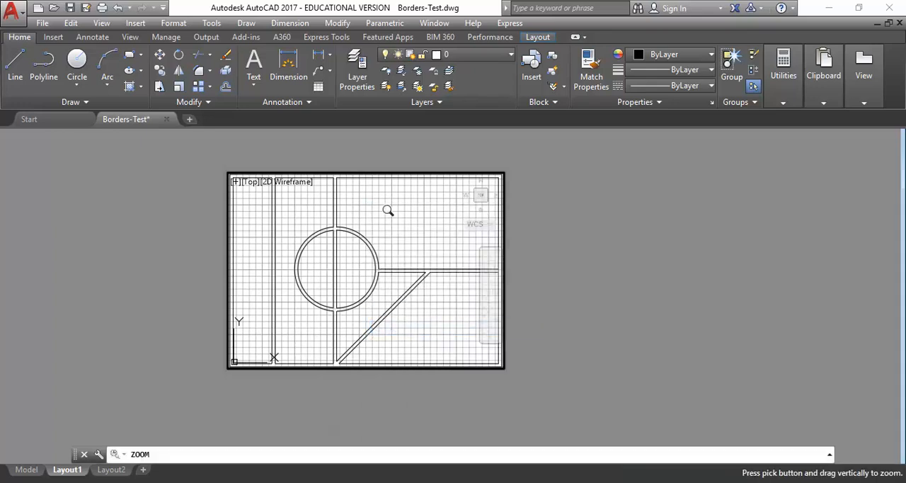
{"action": "right_click", "coordinate": [392, 217]}
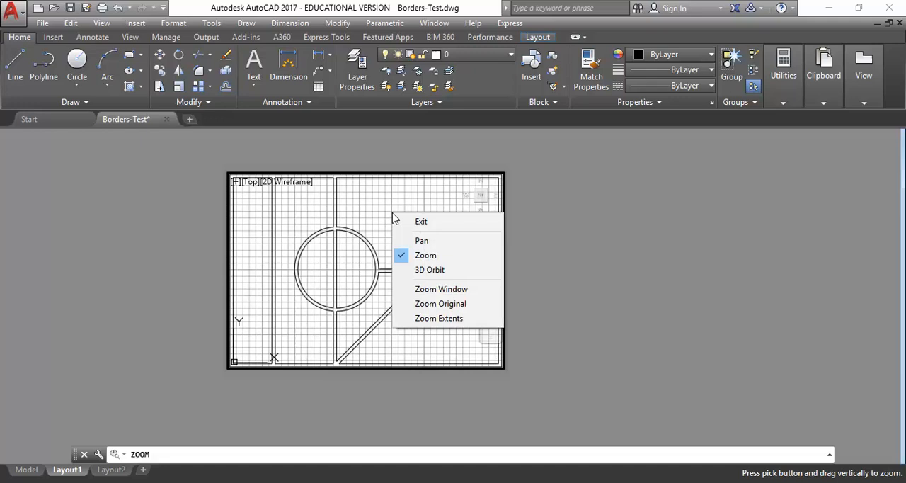
{"action": "left_click", "coordinate": [438, 319]}
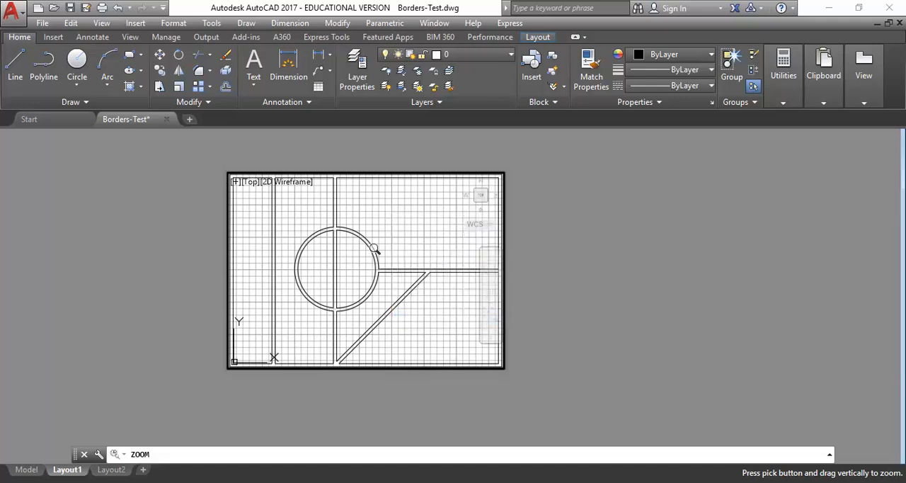
{"action": "right_click", "coordinate": [375, 207]}
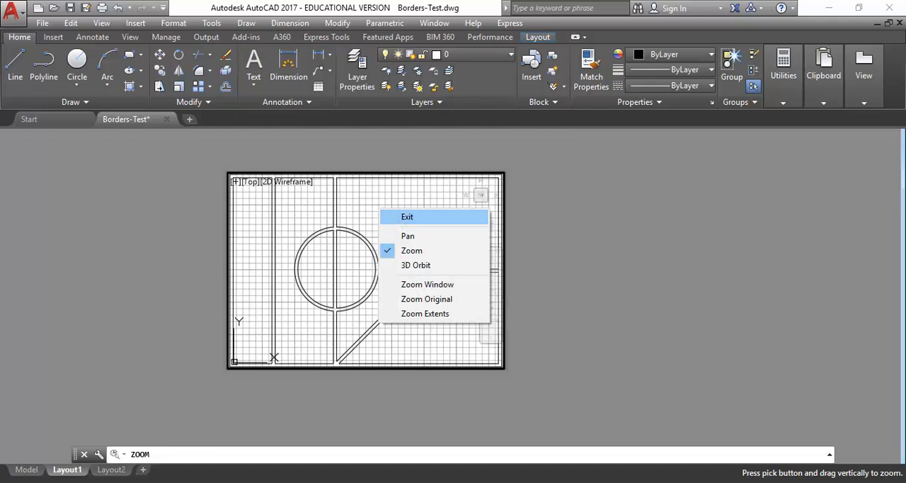
{"action": "left_click", "coordinate": [407, 214]}
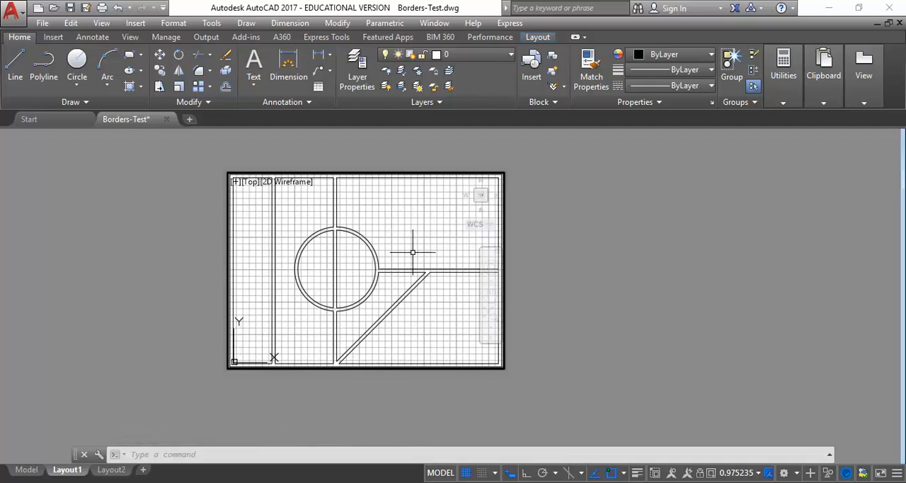
{"action": "double_click", "coordinate": [593, 251]}
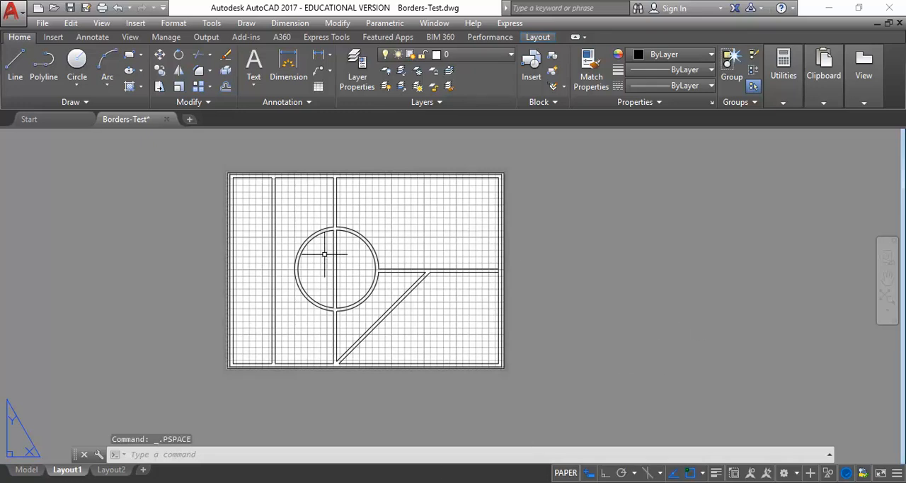
Step: Examine how the viewport border lines up with the paper edge and printable area at the sheet's upper-left corner
{"action": "middle_click_drag", "start_coordinate": [324, 254], "coordinate": [341, 258]}
{"action": "scroll", "coordinate": [347, 260], "scroll_direction": "up", "scroll_amount": 2}
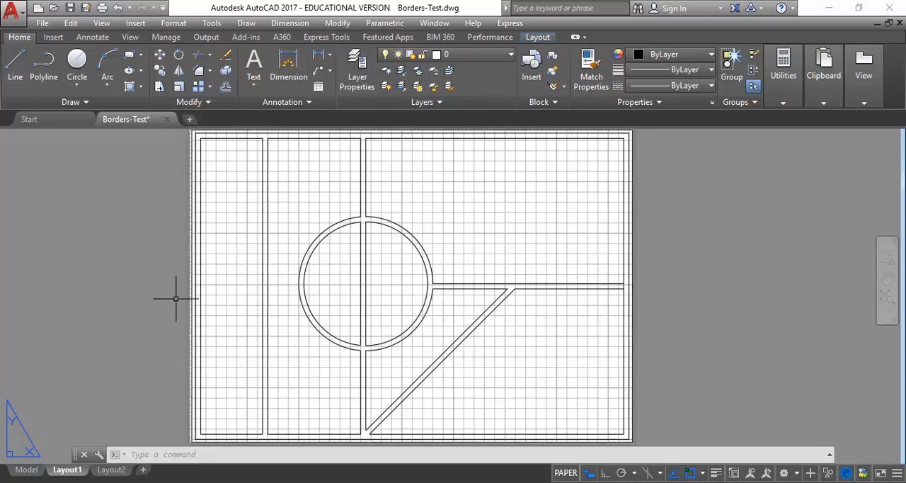
{"action": "middle_click_drag", "start_coordinate": [164, 164], "coordinate": [163, 179]}
{"action": "scroll", "coordinate": [191, 172], "scroll_direction": "up", "scroll_amount": 8}
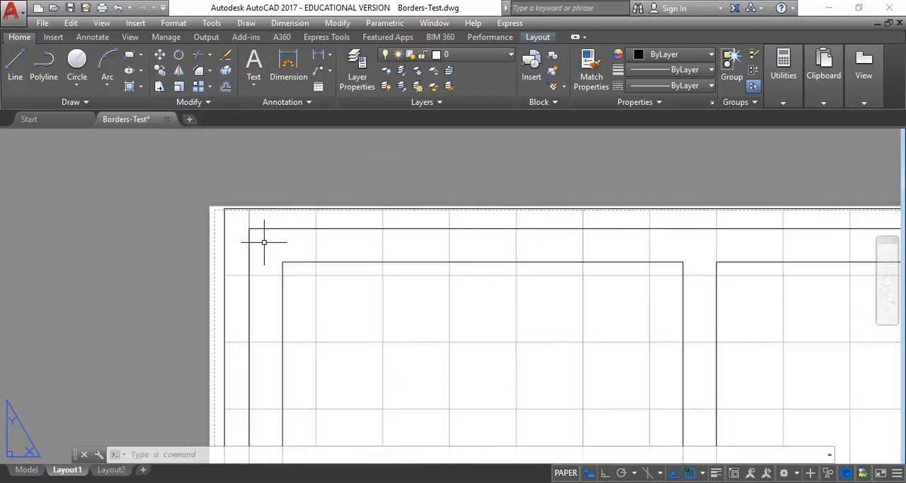
{"action": "scroll", "coordinate": [265, 234], "scroll_direction": "up", "scroll_amount": 2}
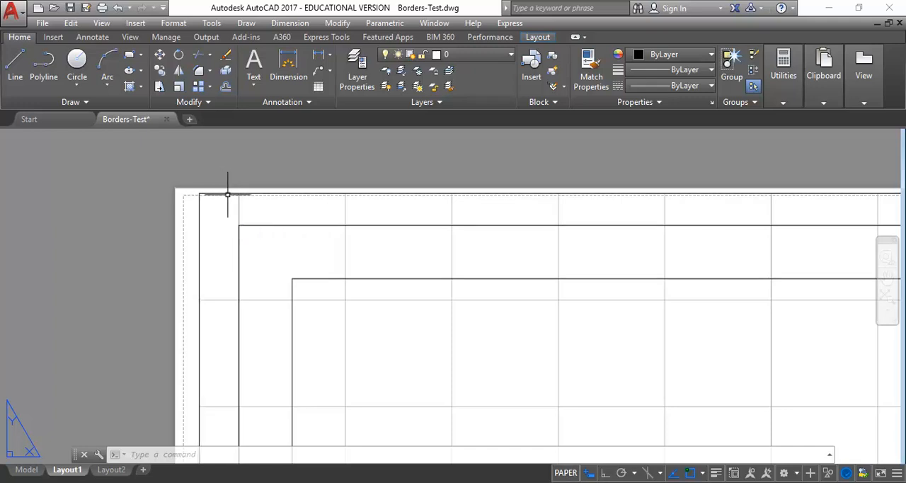
{"action": "scroll", "coordinate": [227, 194], "scroll_direction": "down", "scroll_amount": 5}
{"action": "mouse_move", "coordinate": [208, 204]}
{"action": "middle_mouse_down"}
{"action": "mouse_move", "coordinate": [186, 204]}
{"action": "mouse_move", "coordinate": [220, 215]}
{"action": "middle_mouse_up"}
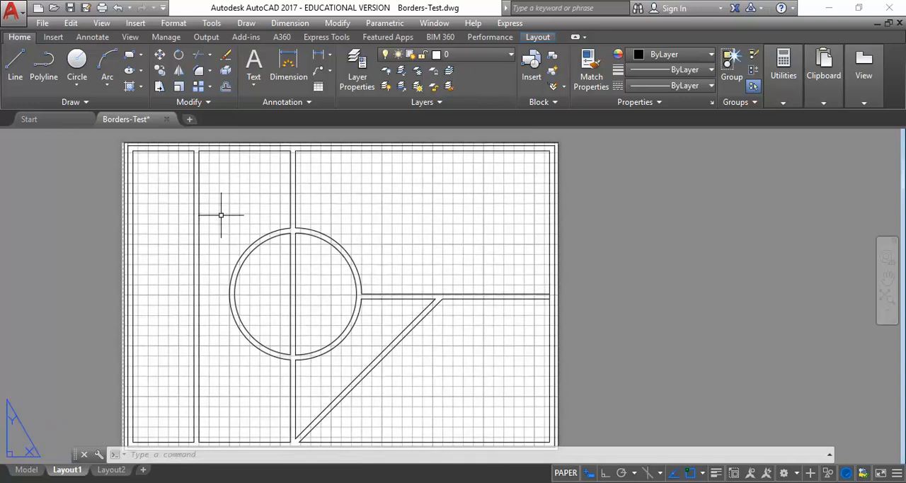
Step: Create a new layer named VIEWPORT in the Layer Properties Manager
{"action": "left_click", "coordinate": [356, 73]}
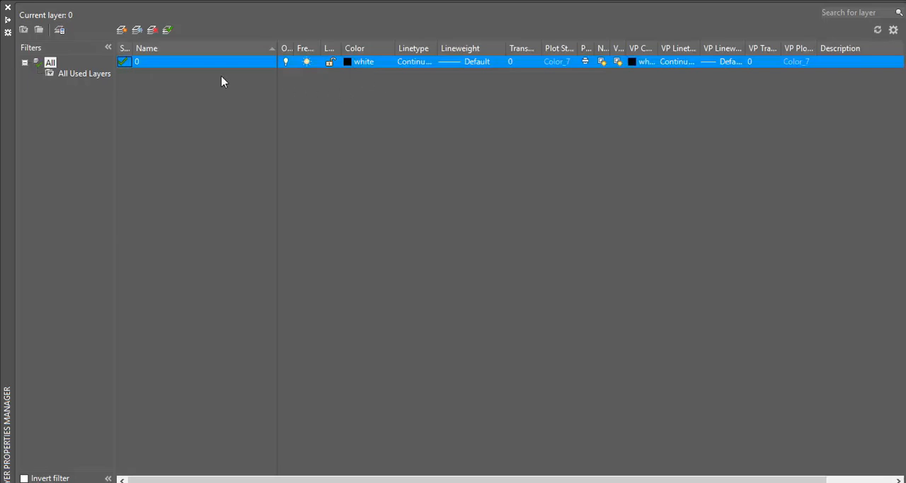
{"action": "left_click", "coordinate": [121, 30]}
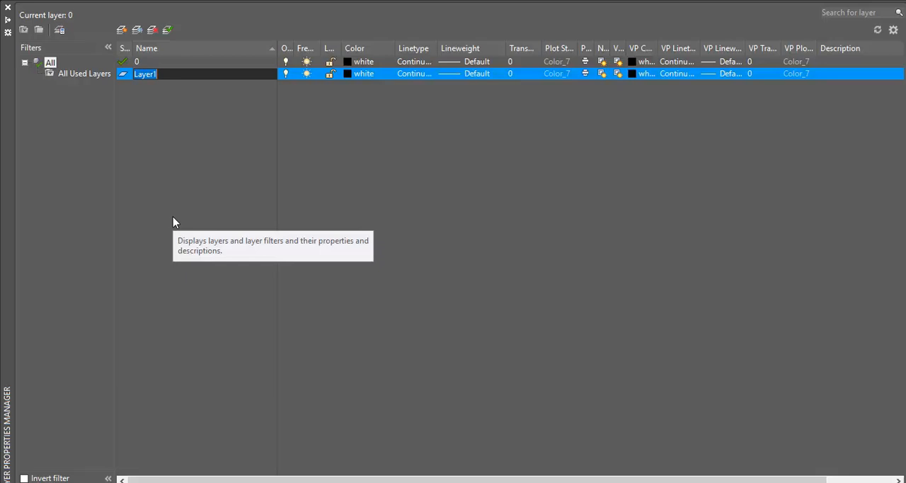
{"action": "type", "text": "VIEWPORT"}
{"action": "key", "text": "Return"}
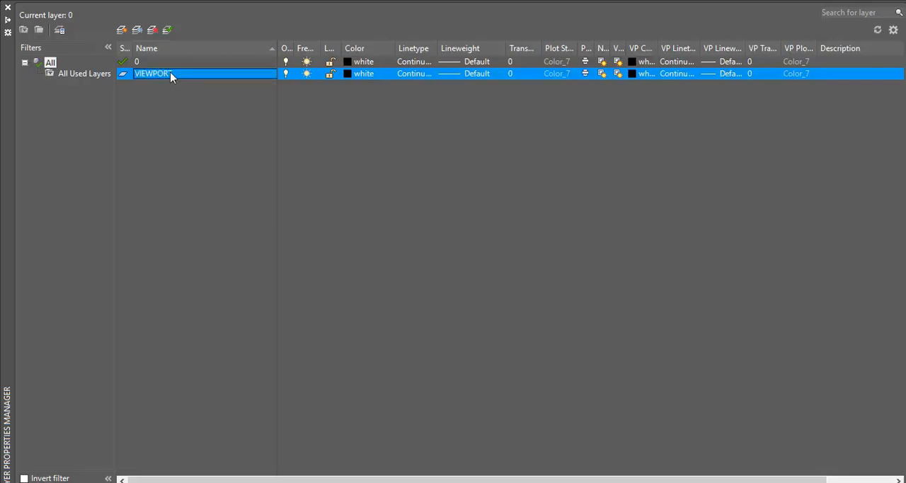
Step: Set the VIEWPORT layer's color to index color 181 and close the Layer Properties Manager
{"action": "left_click", "coordinate": [347, 75]}
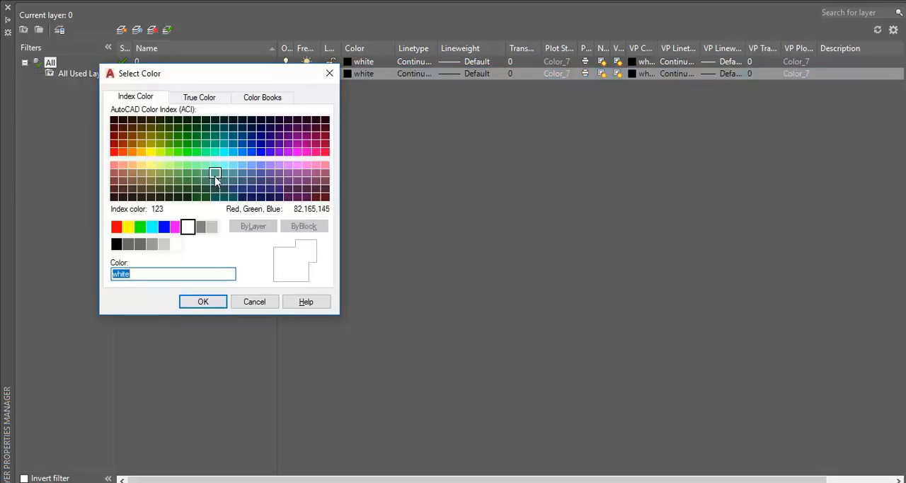
{"action": "left_click", "coordinate": [269, 166]}
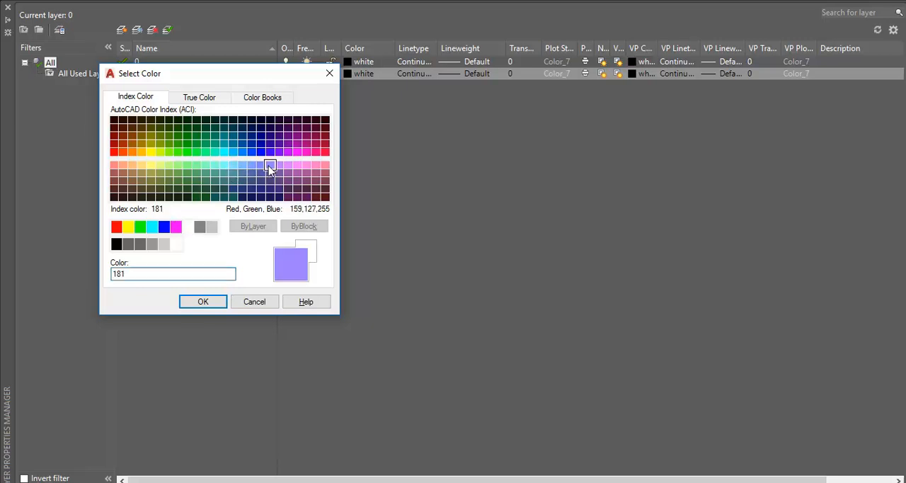
{"action": "left_click", "coordinate": [202, 302]}
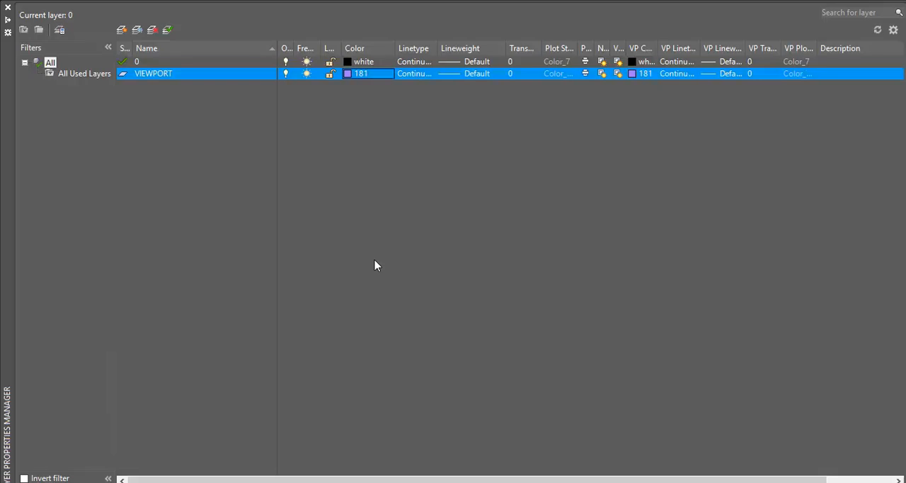
{"action": "left_click", "coordinate": [9, 8]}
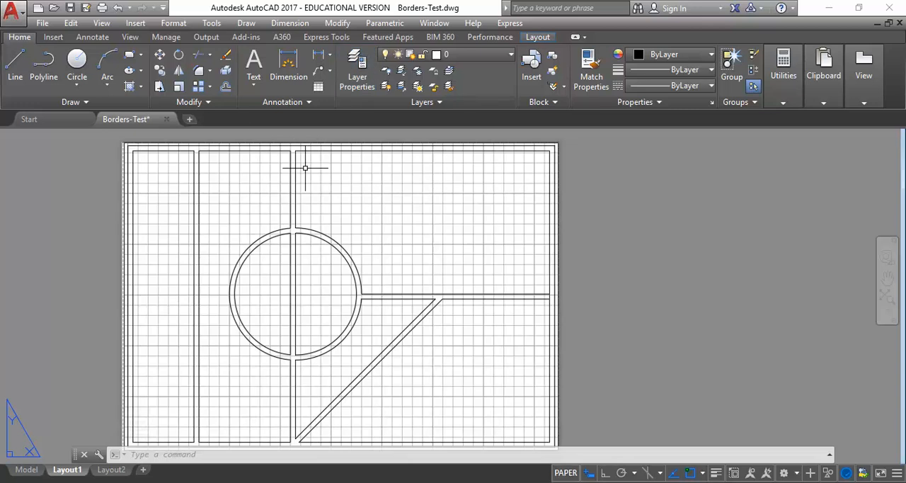
Step: Move the Layout1 viewport border onto the VIEWPORT layer and clear the selection
{"action": "left_click", "coordinate": [334, 142]}
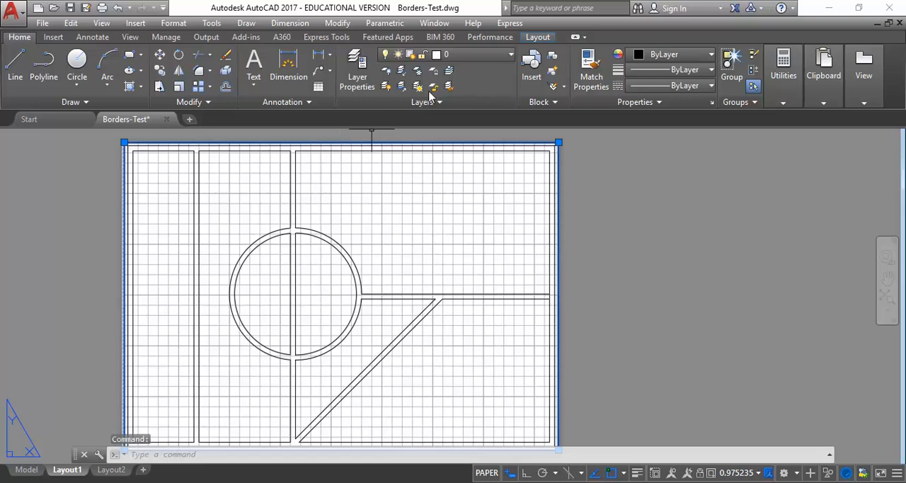
{"action": "left_click", "coordinate": [475, 51]}
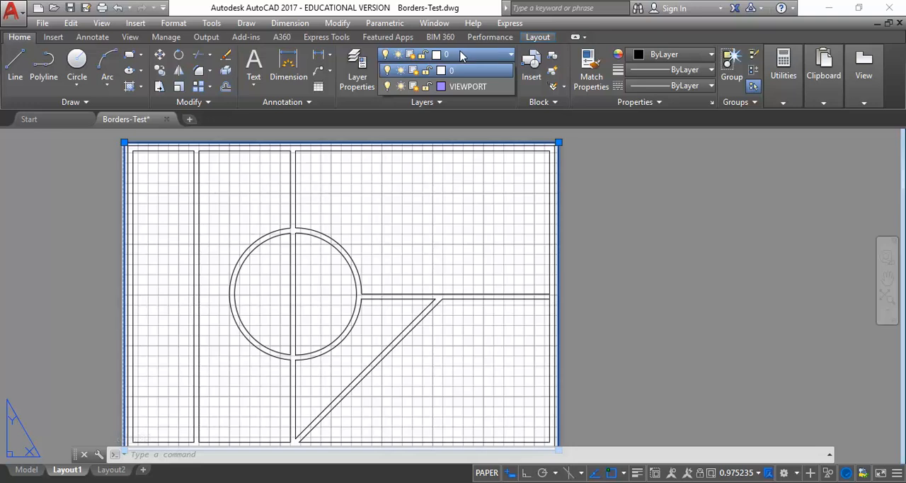
{"action": "left_click", "coordinate": [466, 86]}
{"action": "left_click", "coordinate": [466, 86]}
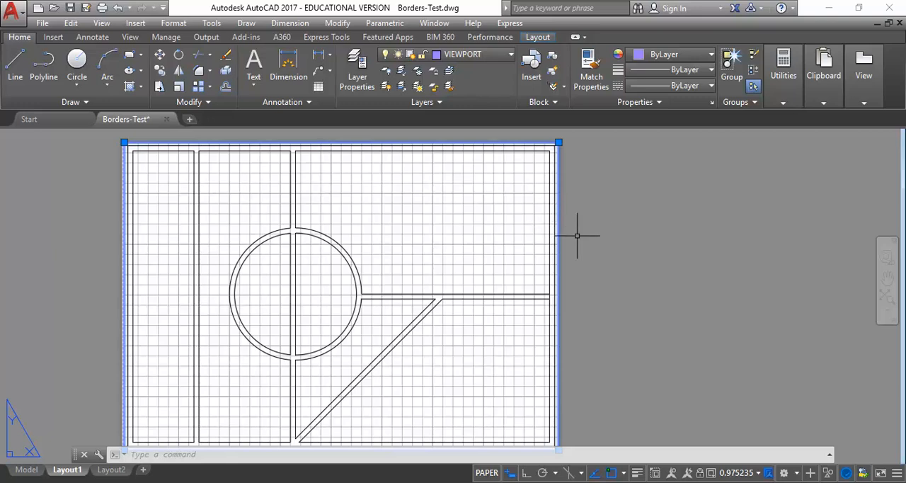
{"action": "key", "text": "Escape"}
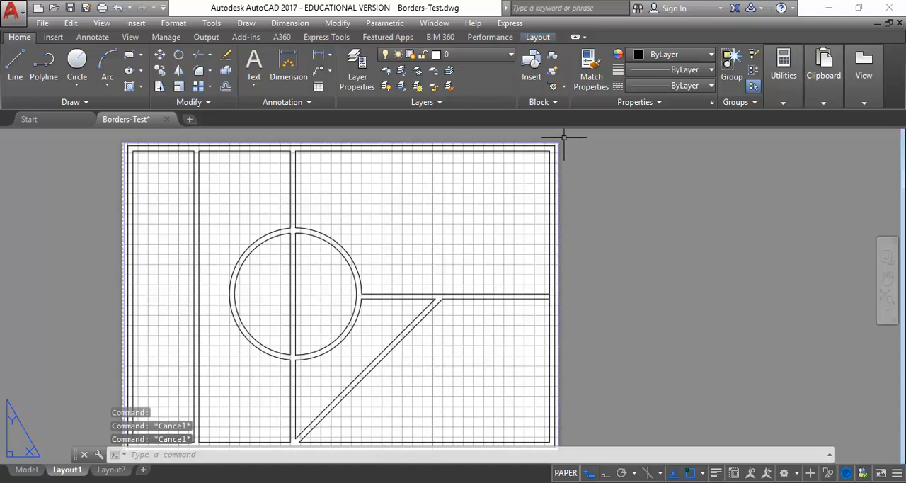
Step: Examine the viewport border's color and position at the sheet's upper-right corner, and view the whole sheet again
{"action": "scroll", "coordinate": [550, 134], "scroll_direction": "up", "scroll_amount": 5}
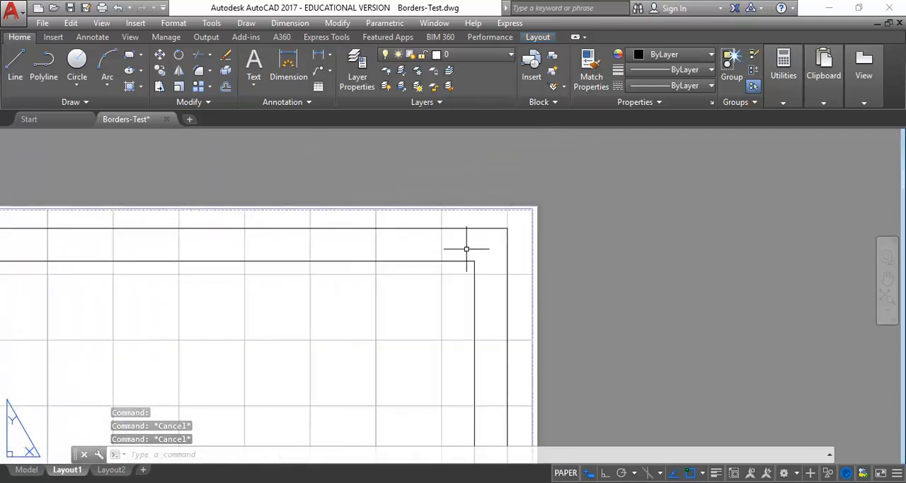
{"action": "scroll", "coordinate": [481, 246], "scroll_direction": "up", "scroll_amount": 4}
{"action": "scroll", "coordinate": [455, 259], "scroll_direction": "down", "scroll_amount": 10}
{"action": "middle_click_drag", "start_coordinate": [435, 269], "coordinate": [552, 182]}
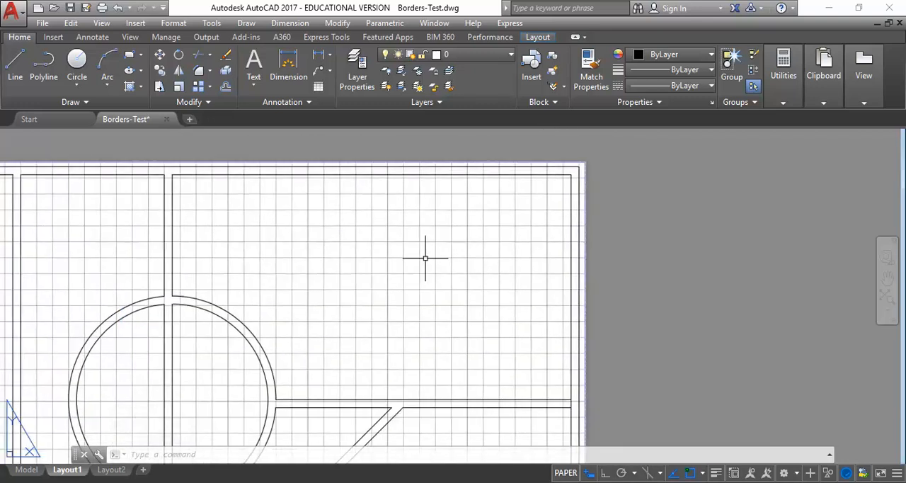
{"action": "scroll", "coordinate": [469, 251], "scroll_direction": "down", "scroll_amount": 5}
{"action": "scroll", "coordinate": [453, 209], "scroll_direction": "up", "scroll_amount": 2}
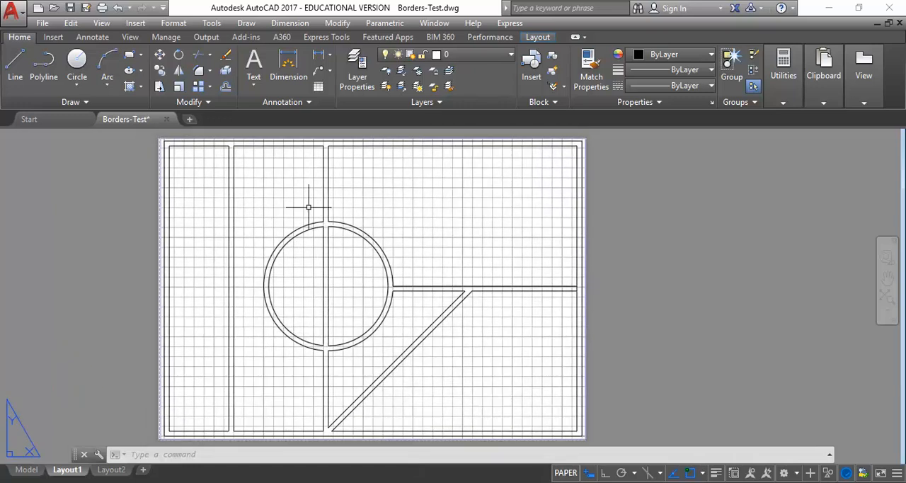
Step: Start plotting Layout1 as a single sheet, preview the plot and return to the plot settings
{"action": "left_click", "coordinate": [12, 16]}
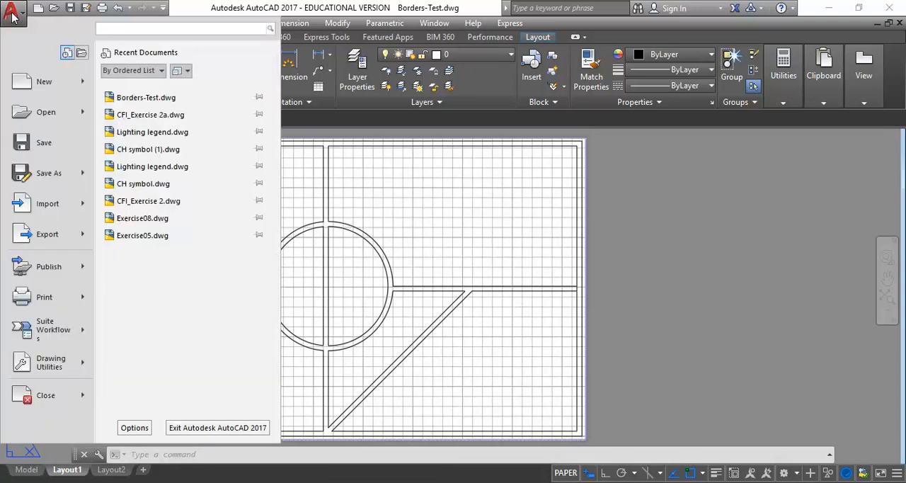
{"action": "mouse_move", "coordinate": [37, 301]}
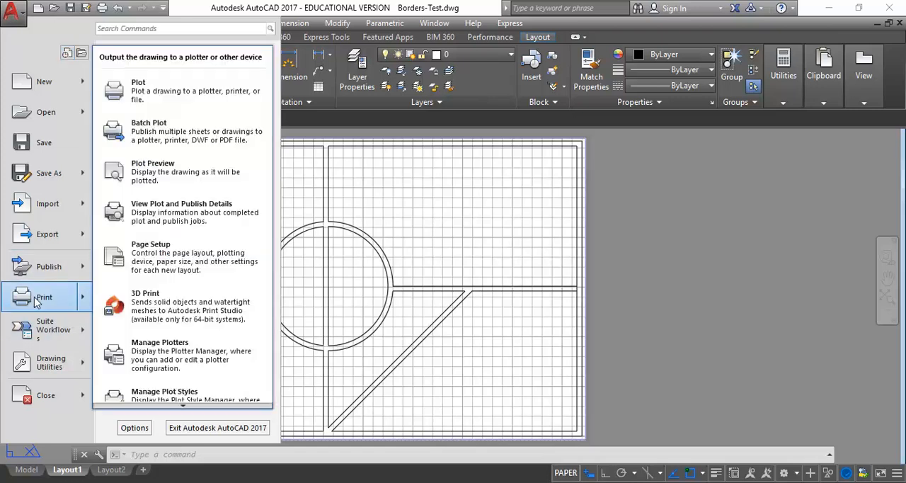
{"action": "left_click", "coordinate": [37, 300]}
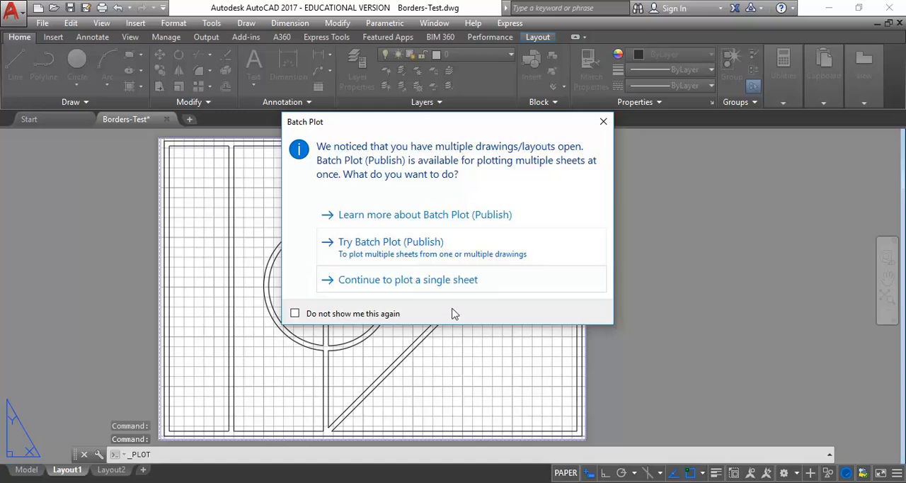
{"action": "left_click", "coordinate": [417, 283]}
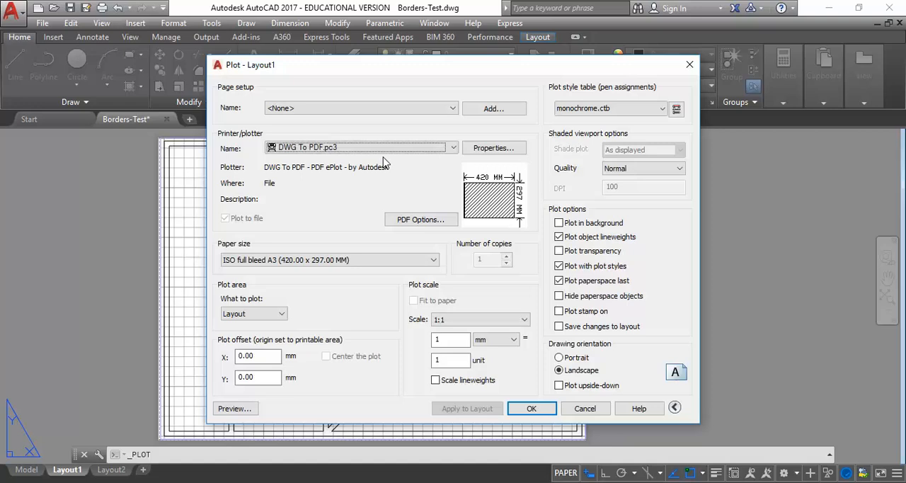
{"action": "left_click", "coordinate": [235, 409]}
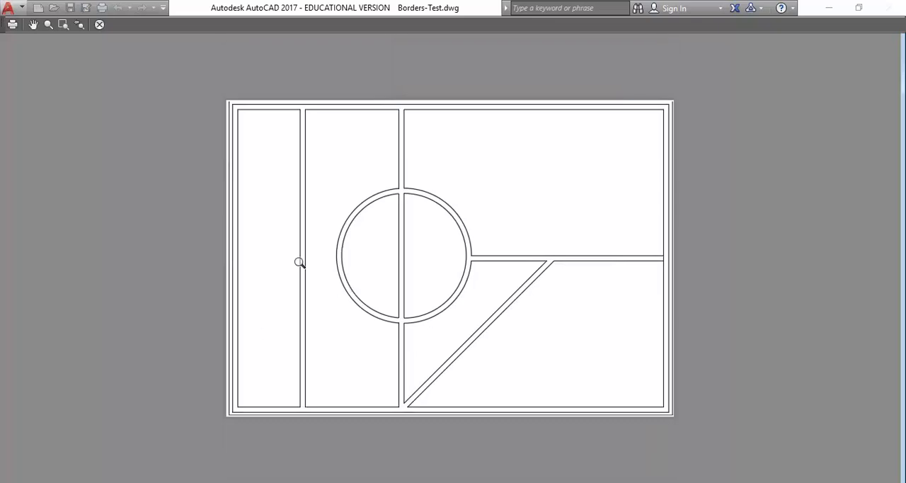
{"action": "key", "text": "Escape"}
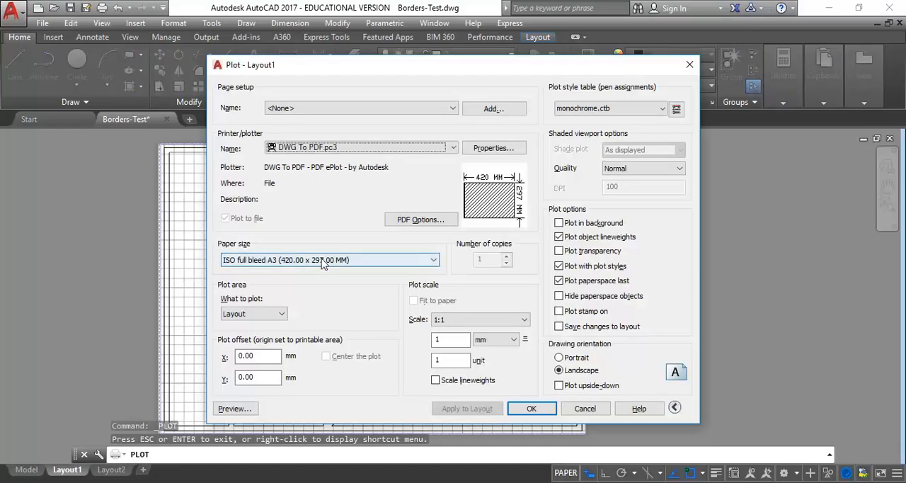
Step: Preview the Layout1 plot again, return to the plot settings and cancel plotting
{"action": "left_click", "coordinate": [235, 409]}
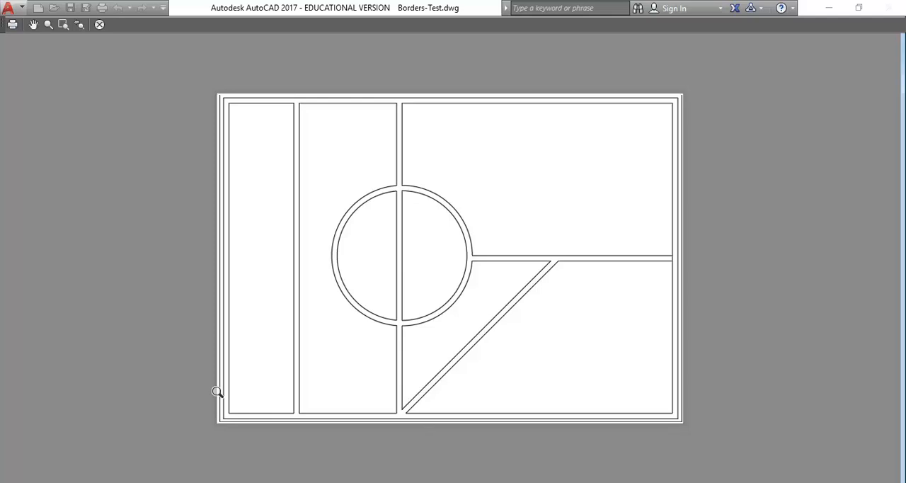
{"action": "key", "text": "Escape"}
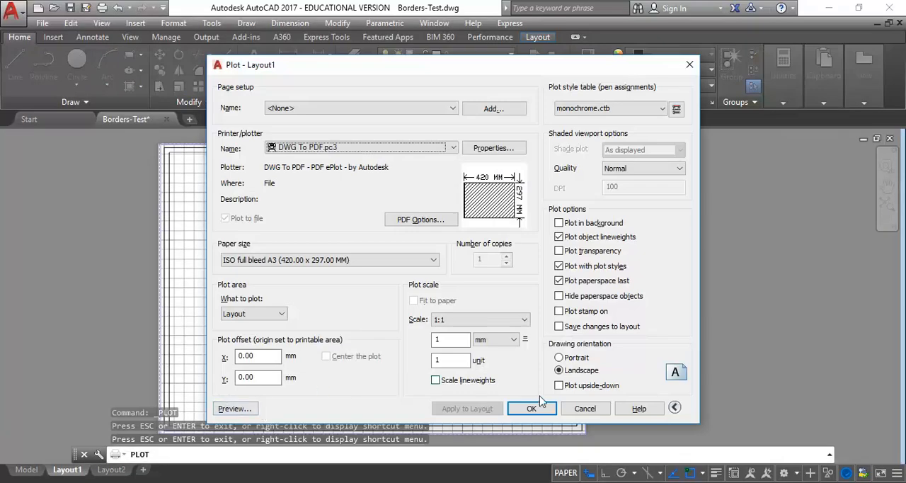
{"action": "left_click", "coordinate": [587, 410]}
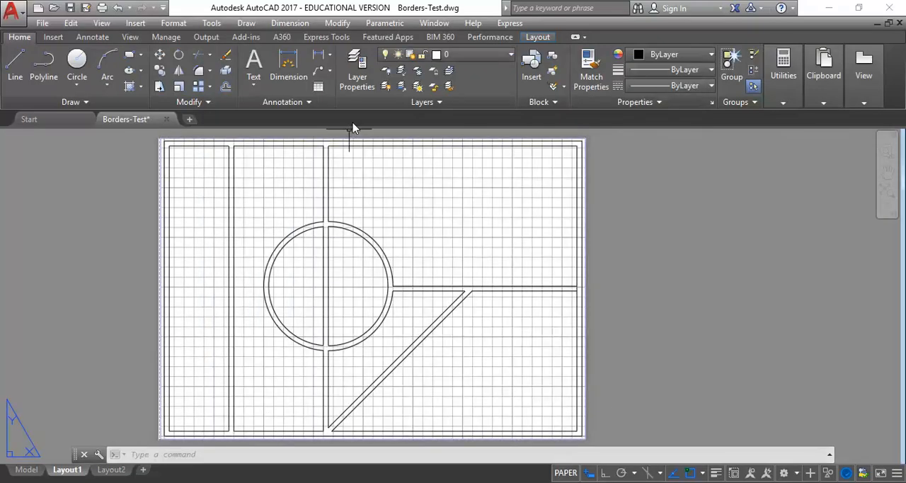
Step: Make the VIEWPORT layer non-plotting in the Layer Properties Manager and return to the layout
{"action": "left_click", "coordinate": [358, 71]}
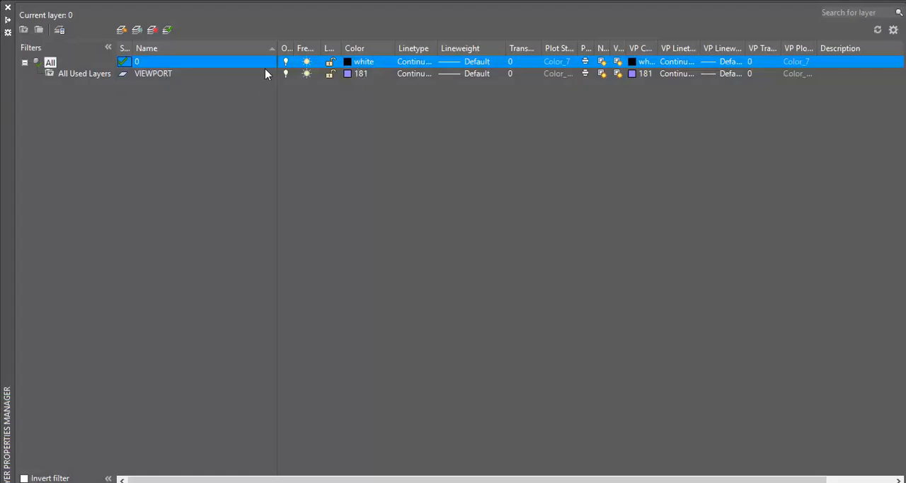
{"action": "left_click", "coordinate": [161, 75]}
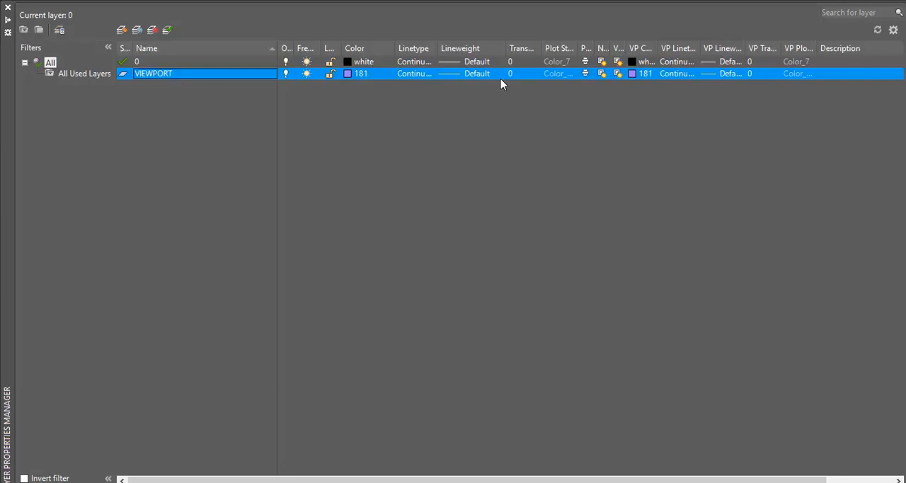
{"action": "left_click", "coordinate": [585, 75]}
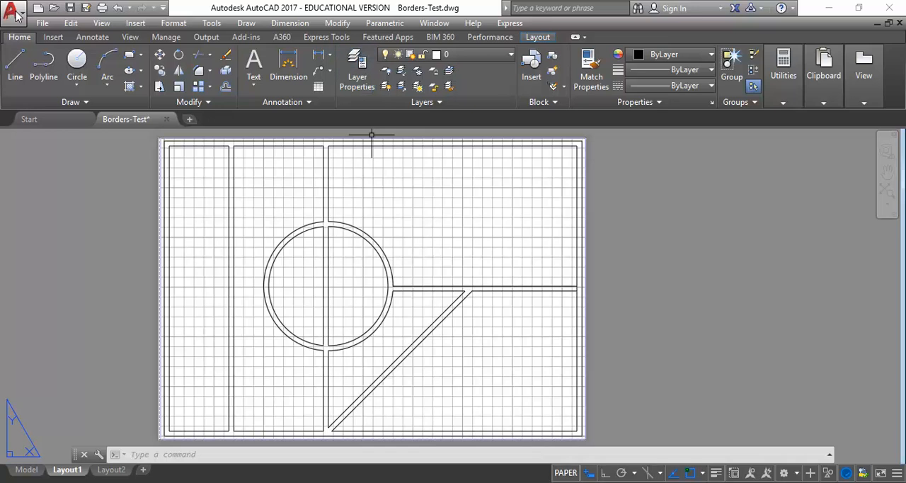
Step: Start plotting Layout1 as a single sheet, preview the plot without the viewport border and return to the plot settings
{"action": "left_click", "coordinate": [11, 11]}
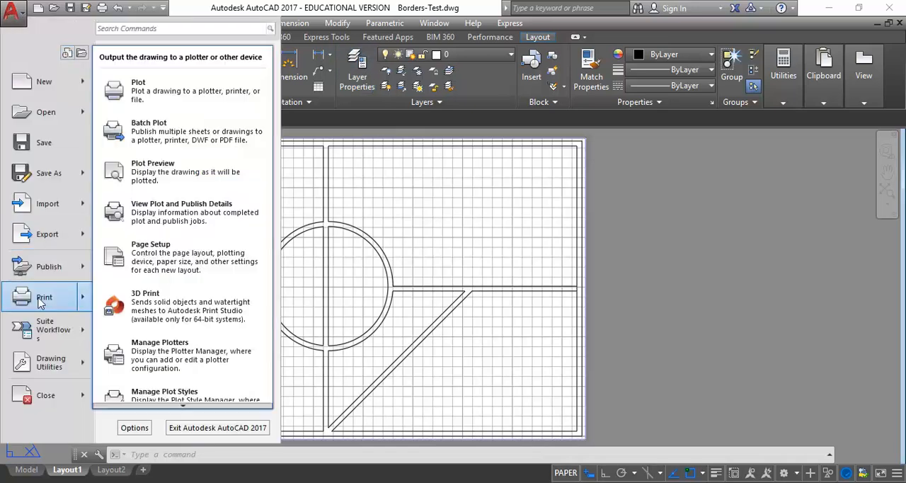
{"action": "left_click", "coordinate": [42, 298]}
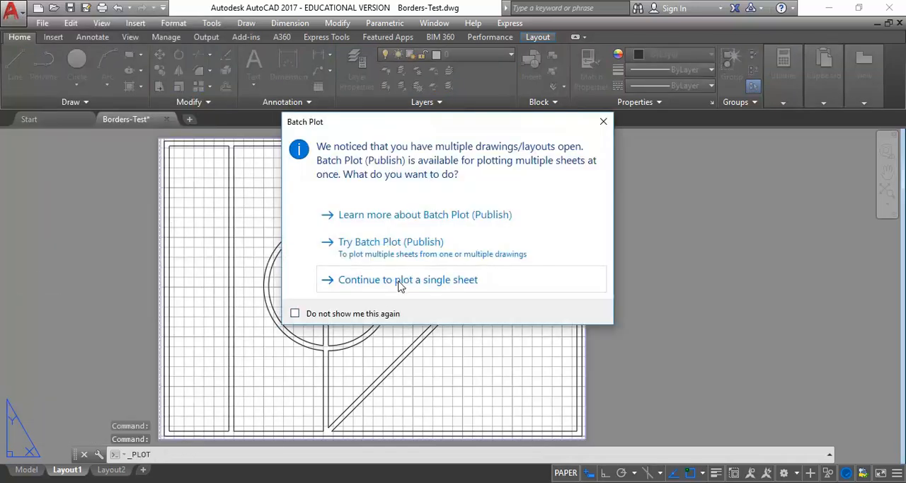
{"action": "left_click", "coordinate": [399, 280]}
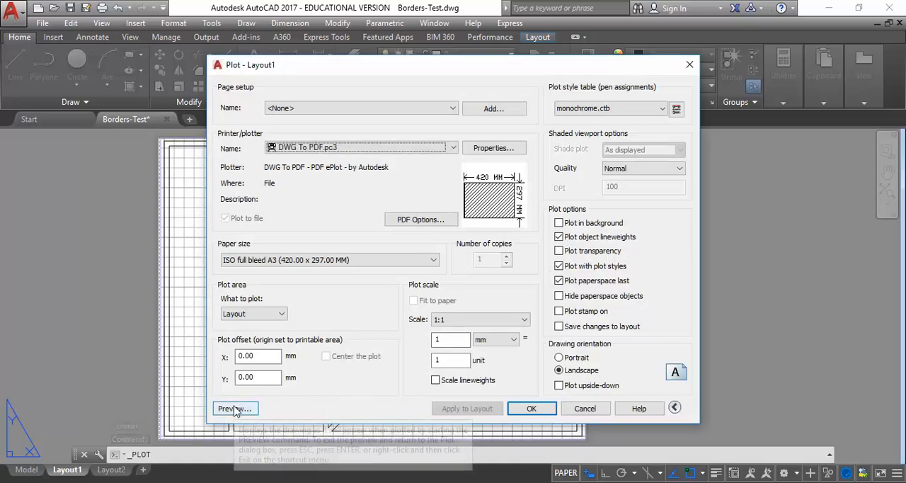
{"action": "left_click", "coordinate": [235, 409]}
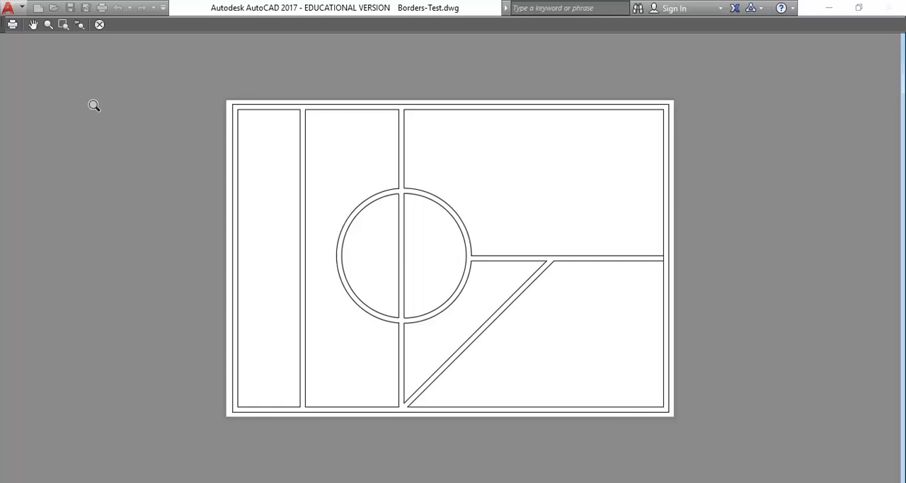
{"action": "key", "text": "Escape"}
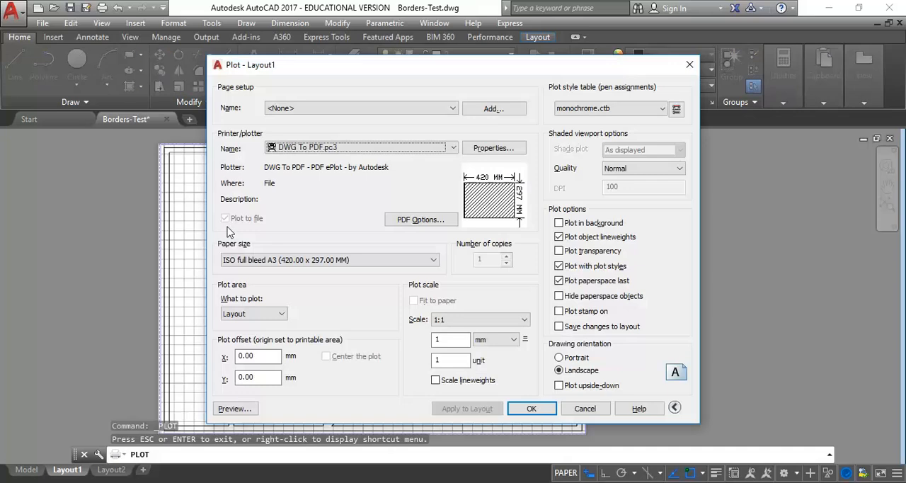
Step: Confirm the plot and choose the personal student folder in 1RS Digital Comm Studio on the Student_Share_PC (V:) drive as the PDF's location
{"action": "left_click", "coordinate": [535, 409]}
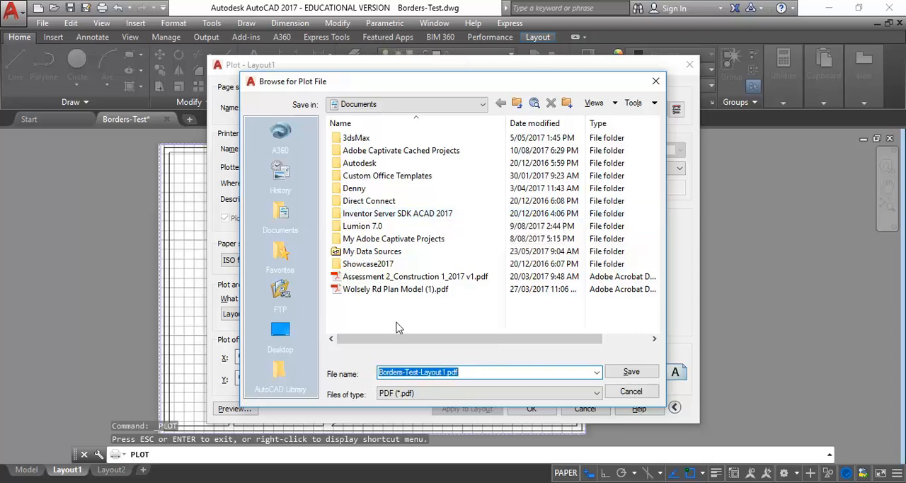
{"action": "left_click", "coordinate": [435, 104]}
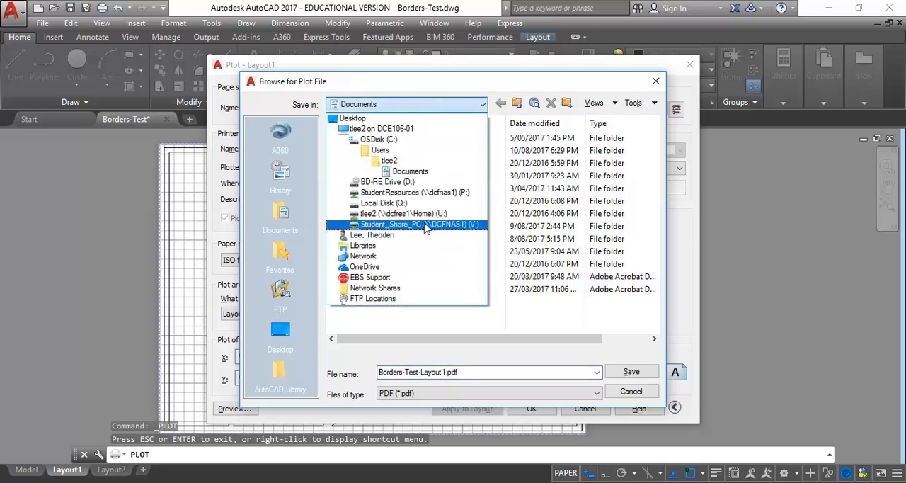
{"action": "left_click", "coordinate": [425, 224]}
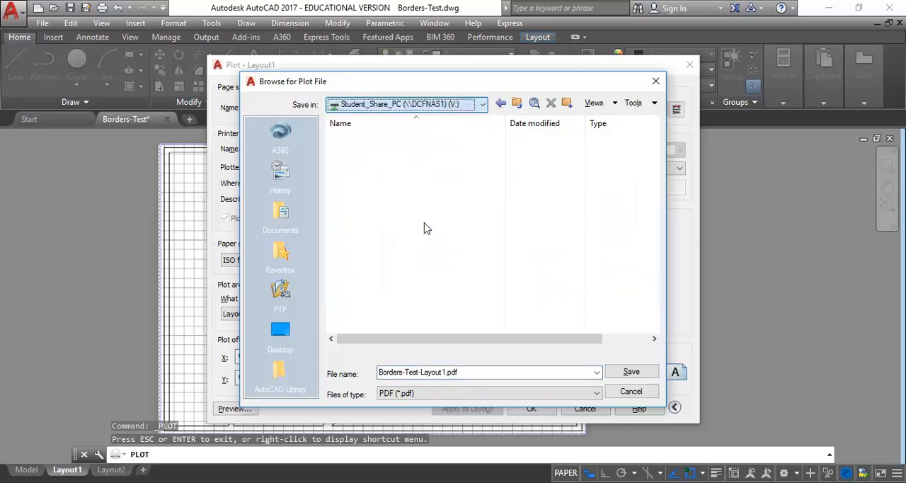
{"action": "left_click", "coordinate": [380, 288]}
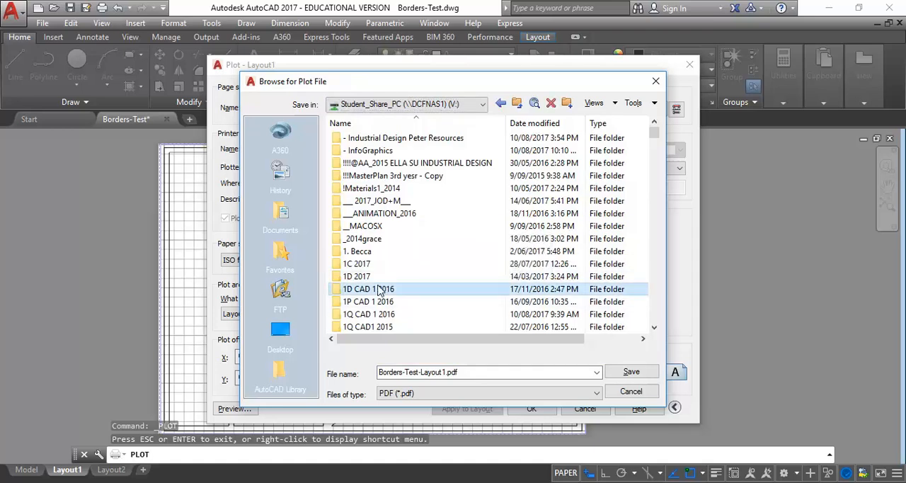
{"action": "scroll", "coordinate": [380, 288], "scroll_direction": "down", "scroll_amount": 3}
{"action": "left_click", "coordinate": [362, 229]}
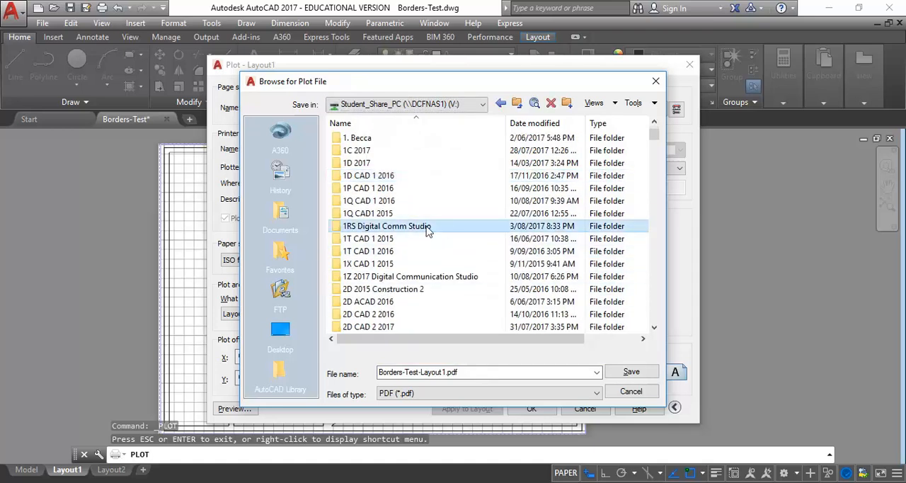
{"action": "double_click", "coordinate": [378, 227]}
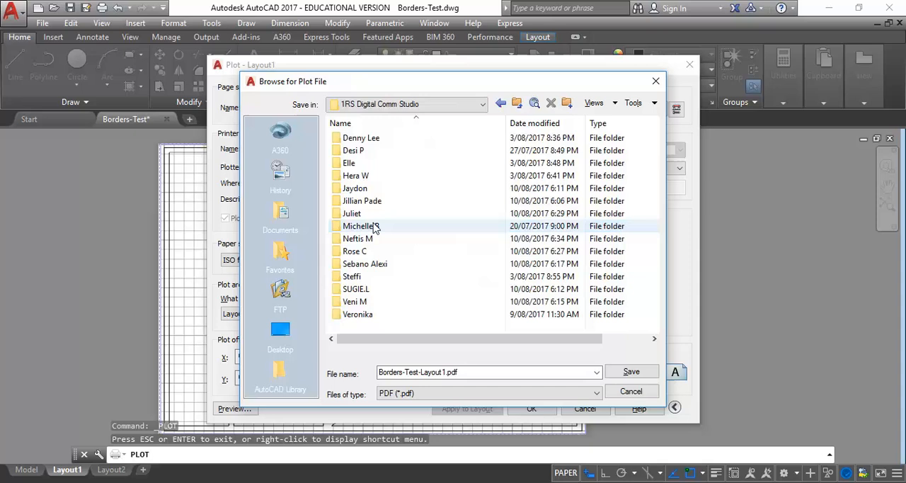
{"action": "double_click", "coordinate": [355, 138]}
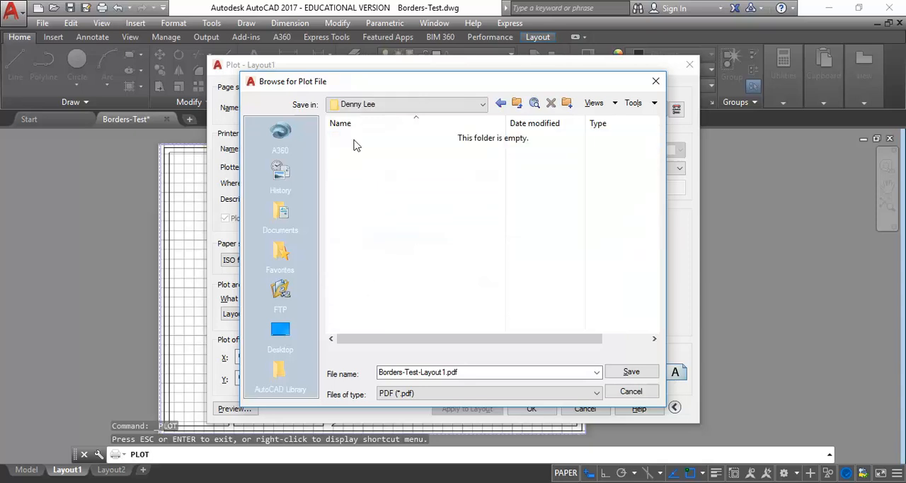
Step: Save the plot as Borders-Test-Layout1.pdf, close the resulting PDF in Acrobat and minimize Acrobat to return to AutoCAD
{"action": "left_click", "coordinate": [465, 372]}
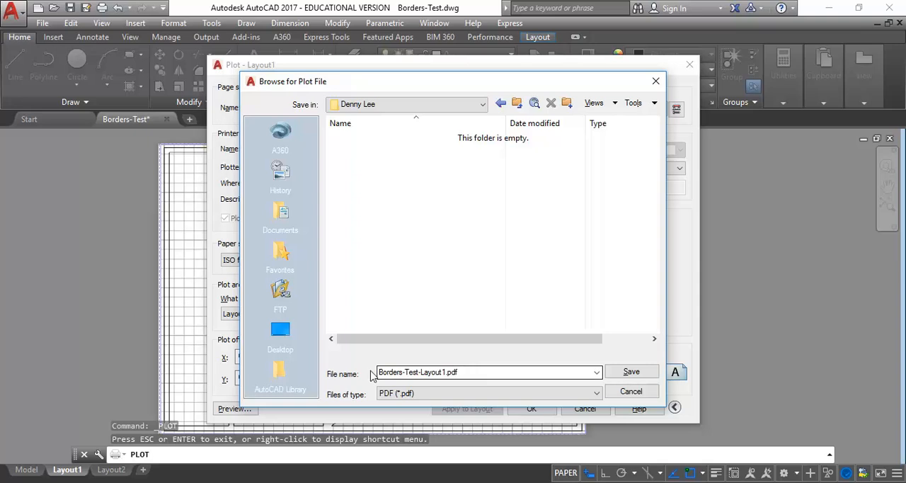
{"action": "double_click", "coordinate": [483, 370]}
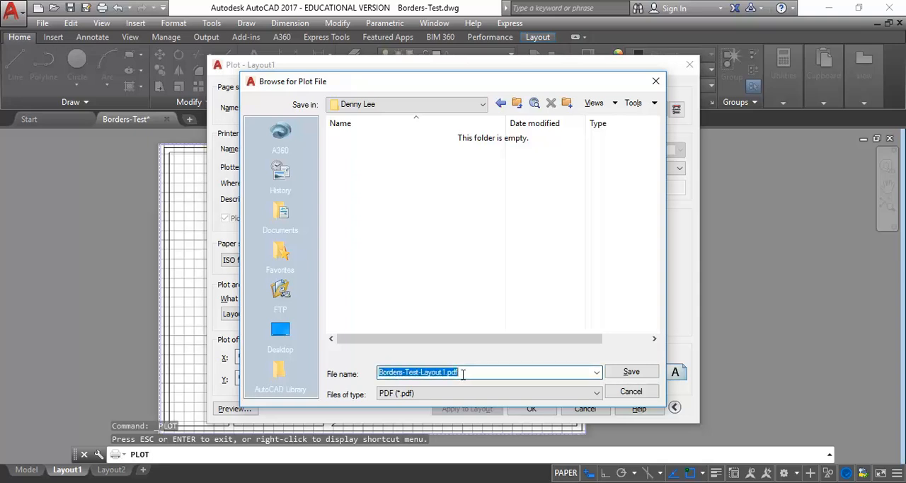
{"action": "left_click", "coordinate": [463, 374]}
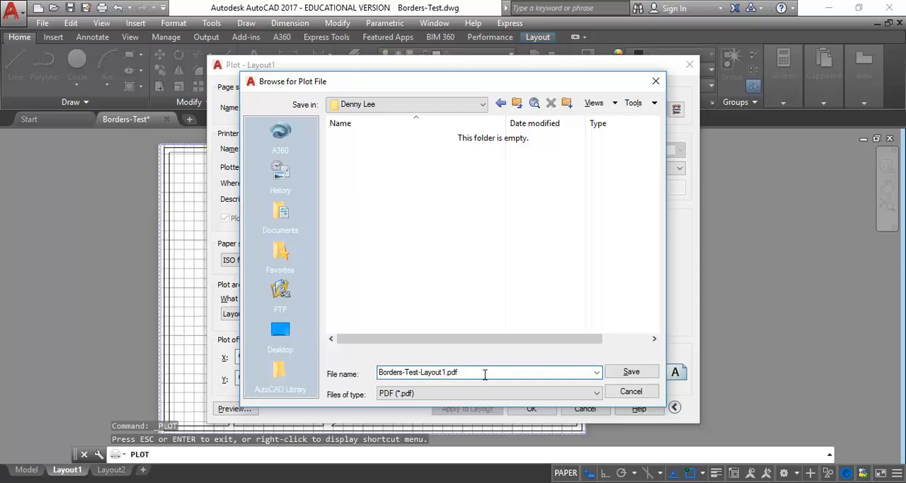
{"action": "left_click", "coordinate": [629, 371]}
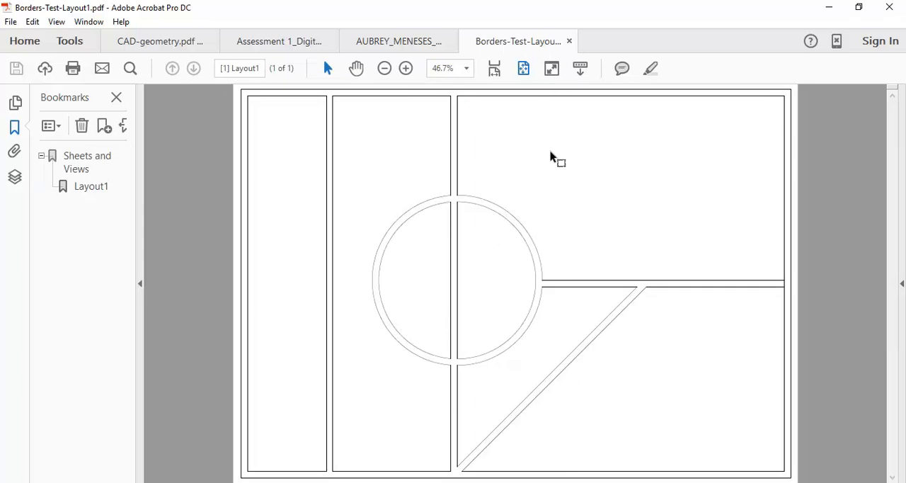
{"action": "left_click", "coordinate": [569, 41]}
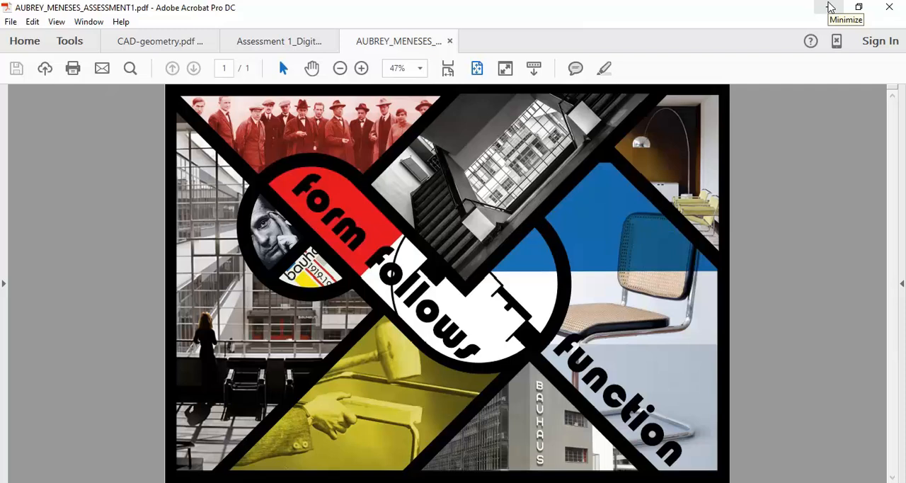
{"action": "left_click", "coordinate": [830, 7]}
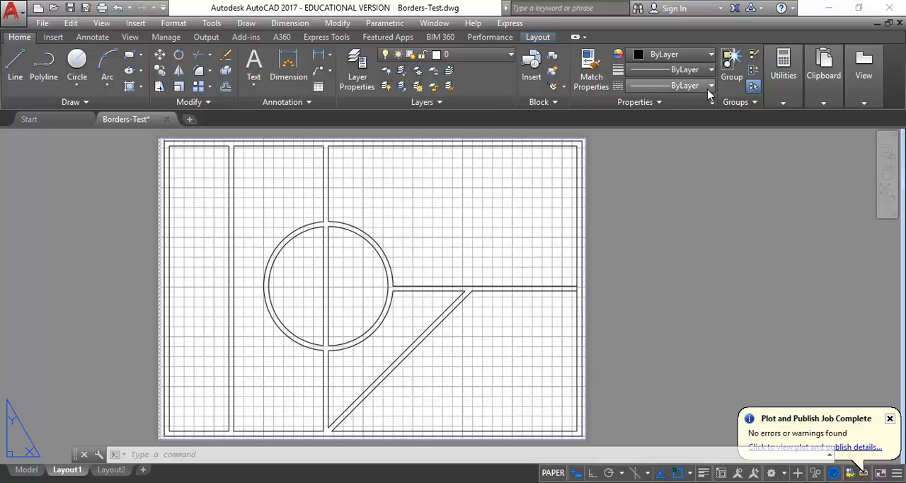
Step: Launch Adobe Photoshop CC 2017
{"action": "key", "text": "super"}
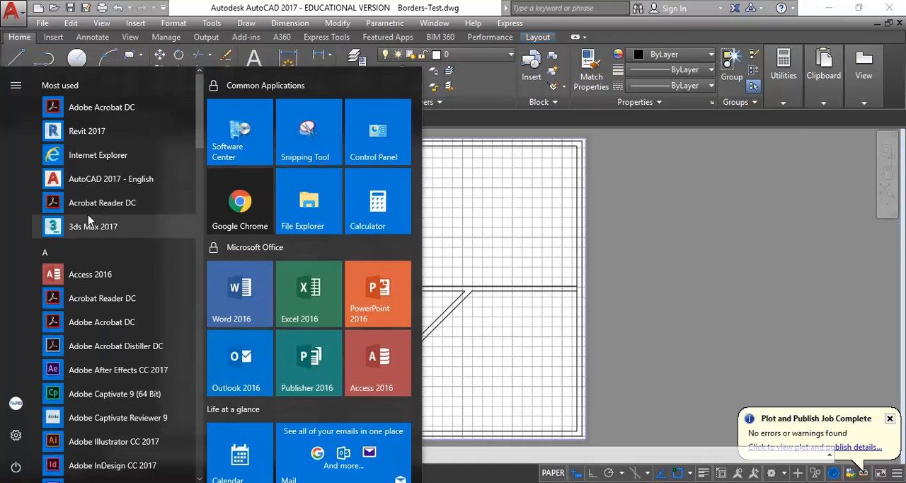
{"action": "scroll", "coordinate": [83, 304], "scroll_direction": "down", "scroll_amount": 4}
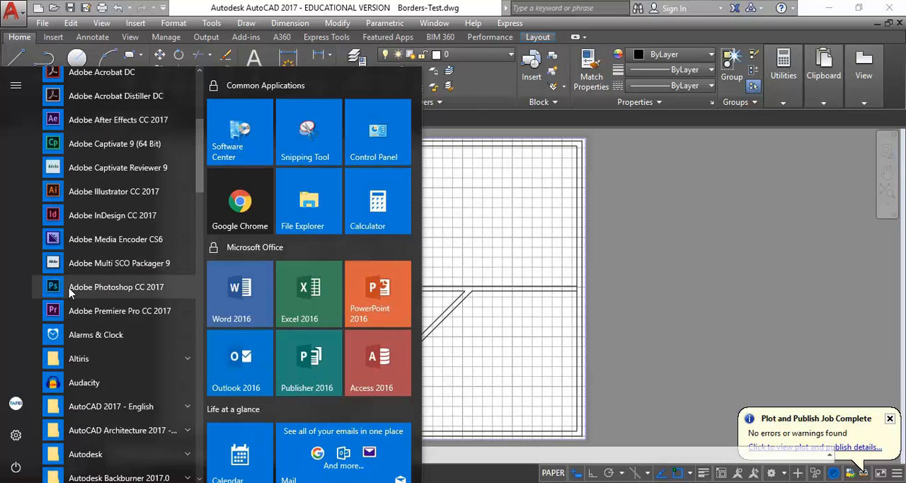
{"action": "left_click", "coordinate": [71, 290]}
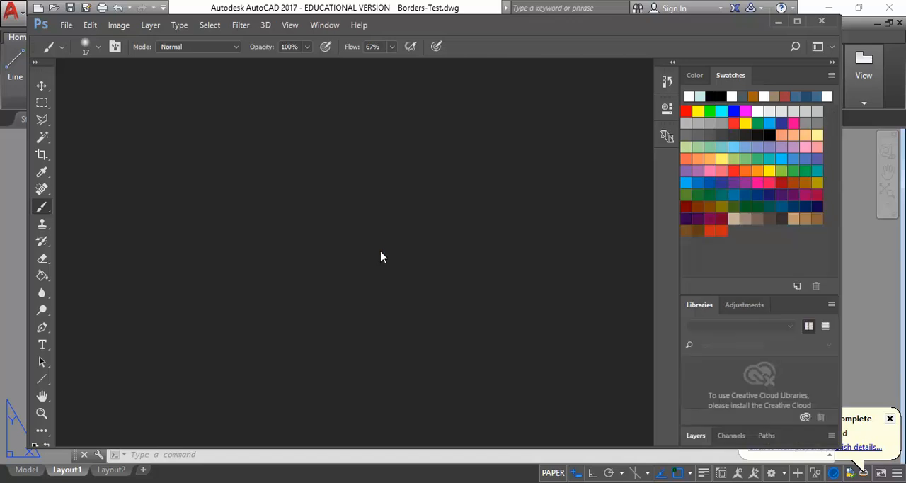
Step: Start opening a file and select Borders-Test-Layout1.pdf in the personal folder within 1RS Digital Comm Studio on the Student_Share_PC (V:) drive
{"action": "left_click", "coordinate": [63, 27]}
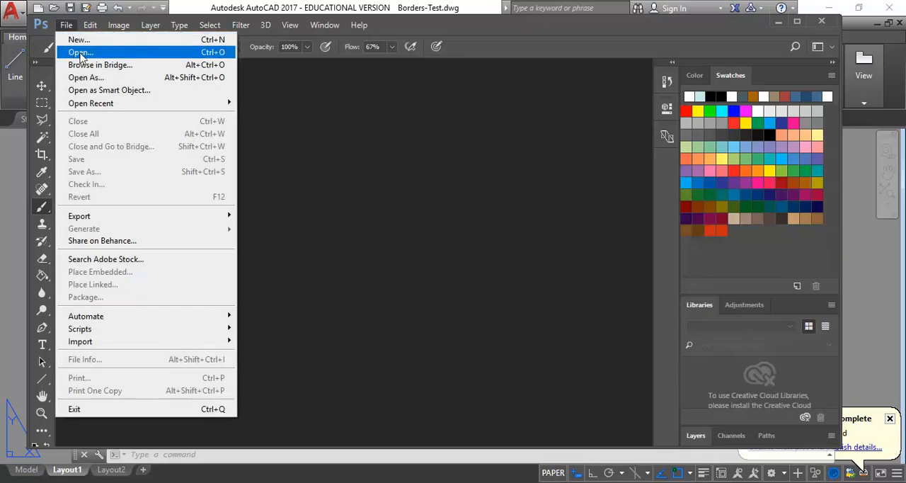
{"action": "left_click", "coordinate": [80, 53]}
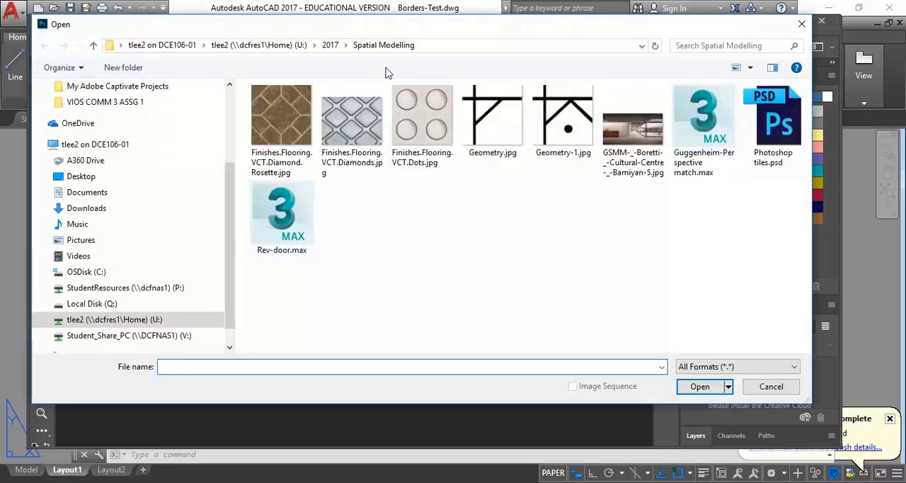
{"action": "left_click", "coordinate": [125, 335]}
{"action": "left_click", "coordinate": [283, 254]}
{"action": "scroll", "coordinate": [287, 262], "scroll_direction": "down", "scroll_amount": 2}
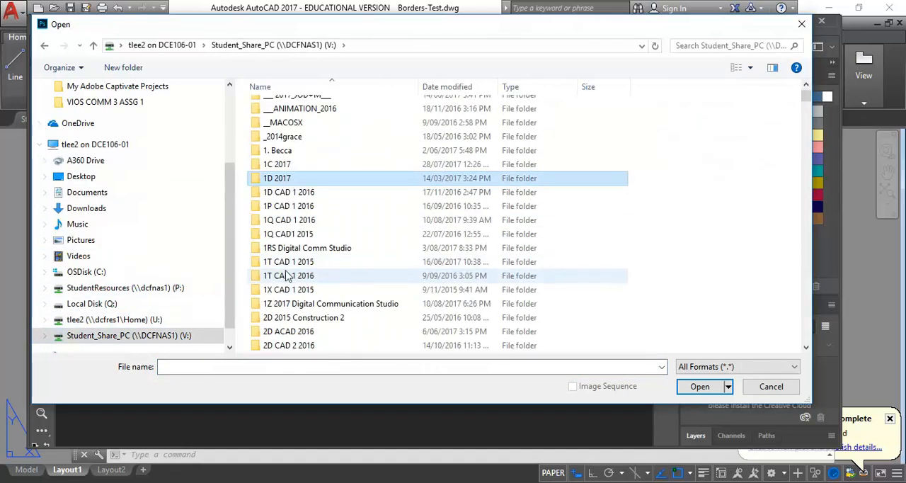
{"action": "double_click", "coordinate": [280, 254]}
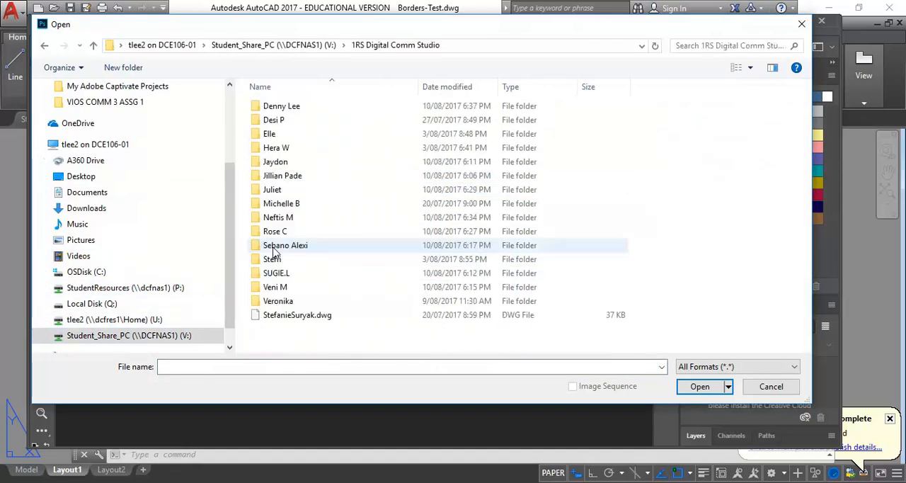
{"action": "double_click", "coordinate": [285, 111]}
{"action": "left_click", "coordinate": [293, 107]}
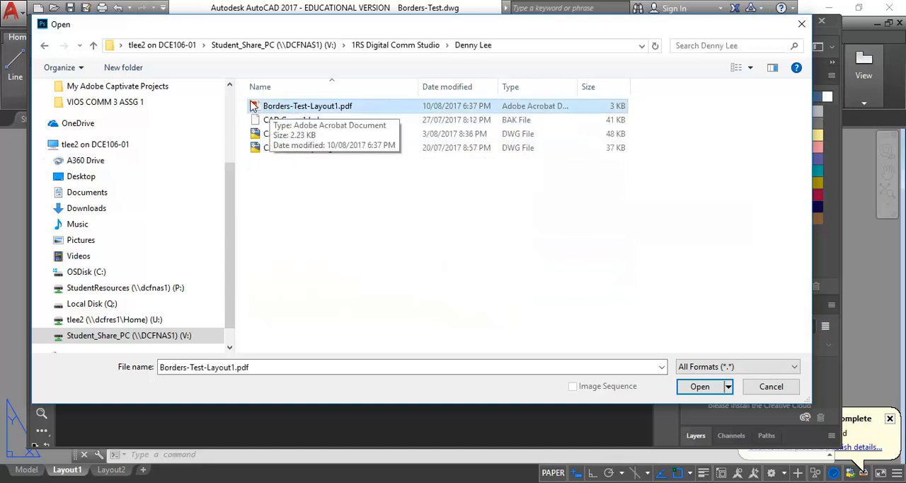
Step: Open Borders-Test-Layout1.pdf, importing page 1 cropped to Bounding Box at 300 pixels/inch in 8-bit Grayscale, and inspect the linework up close
{"action": "double_click", "coordinate": [306, 108]}
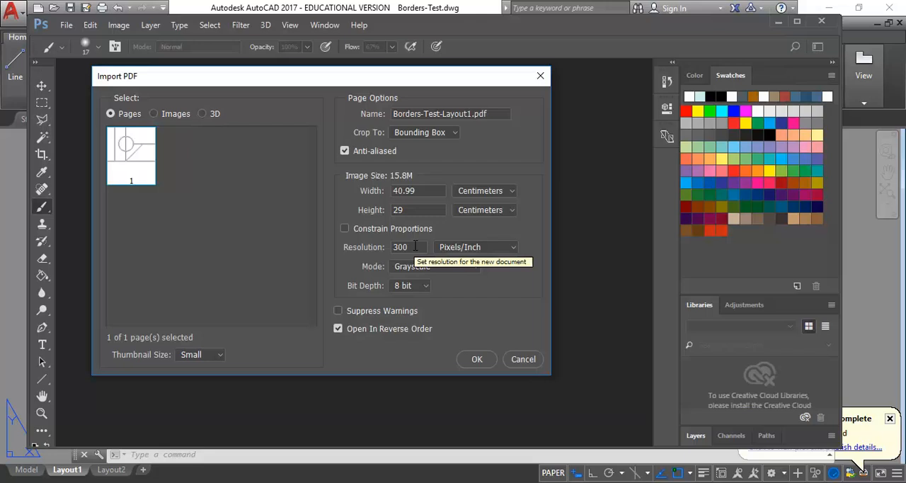
{"action": "left_click", "coordinate": [476, 359]}
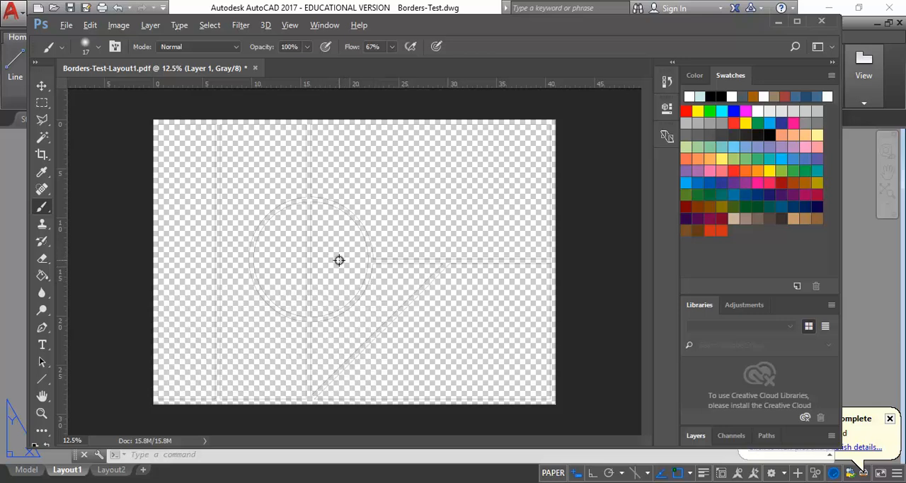
{"action": "scroll", "coordinate": [339, 259], "scroll_direction": "up", "scroll_amount": 5, "text": "alt"}
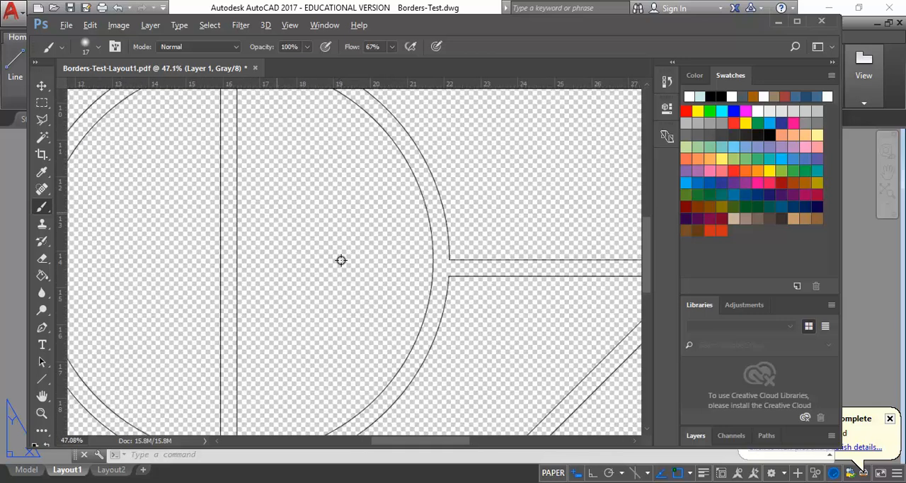
Step: Examine the linework where the circle meets the horizontal border, and maximize the Photoshop window
{"action": "scroll", "coordinate": [341, 260], "scroll_direction": "up", "scroll_amount": 2, "text": "alt"}
{"action": "scroll", "coordinate": [588, 277], "scroll_direction": "up", "scroll_amount": 5, "text": "alt"}
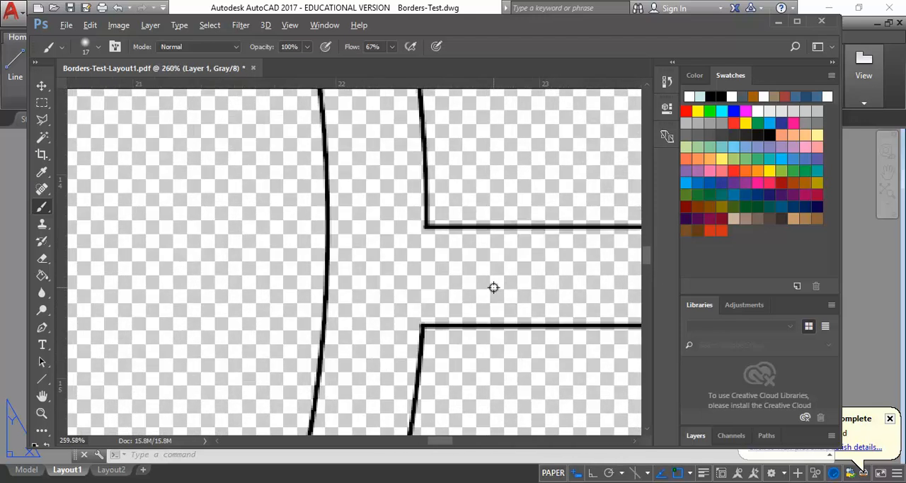
{"action": "scroll", "coordinate": [494, 286], "scroll_direction": "up", "scroll_amount": 2, "text": "alt"}
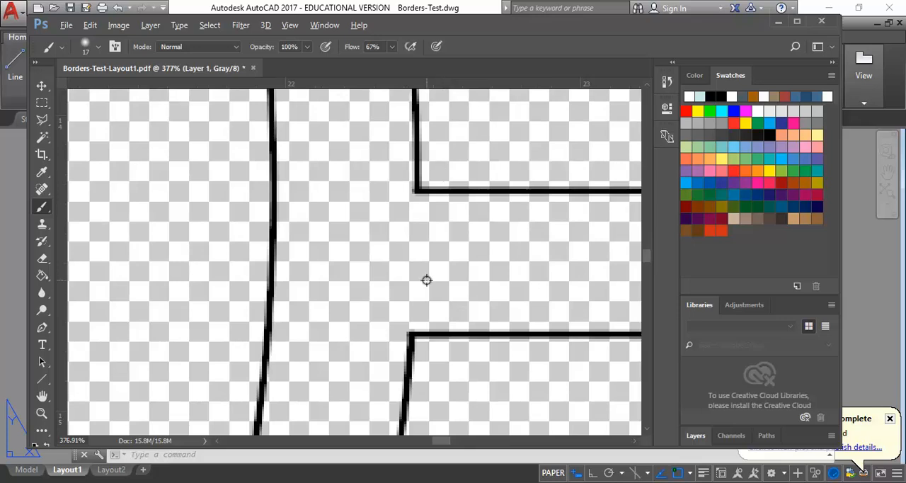
{"action": "scroll", "coordinate": [426, 280], "scroll_direction": "down", "scroll_amount": 12, "text": "alt"}
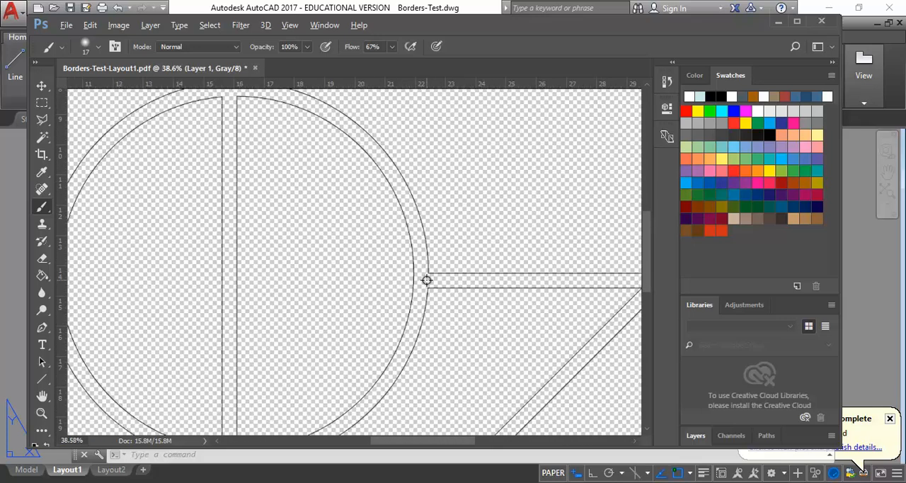
{"action": "scroll", "coordinate": [404, 280], "scroll_direction": "down", "scroll_amount": 1, "text": "alt"}
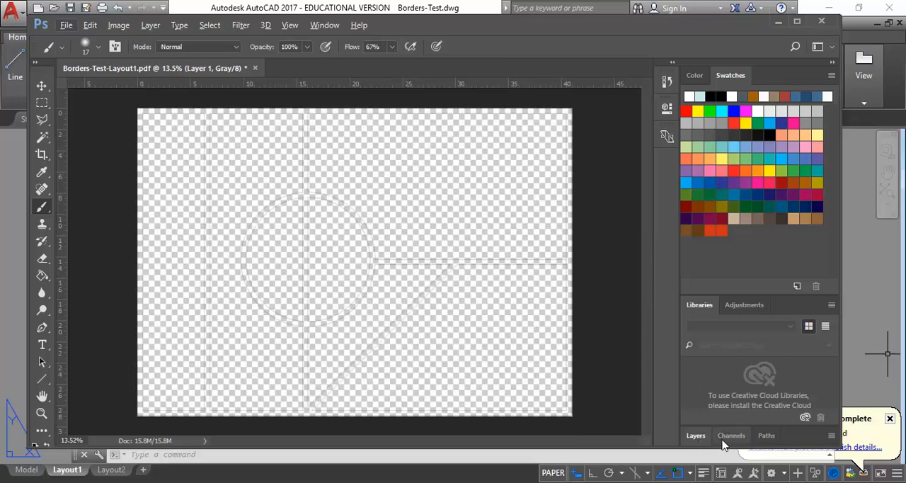
{"action": "left_click", "coordinate": [799, 22]}
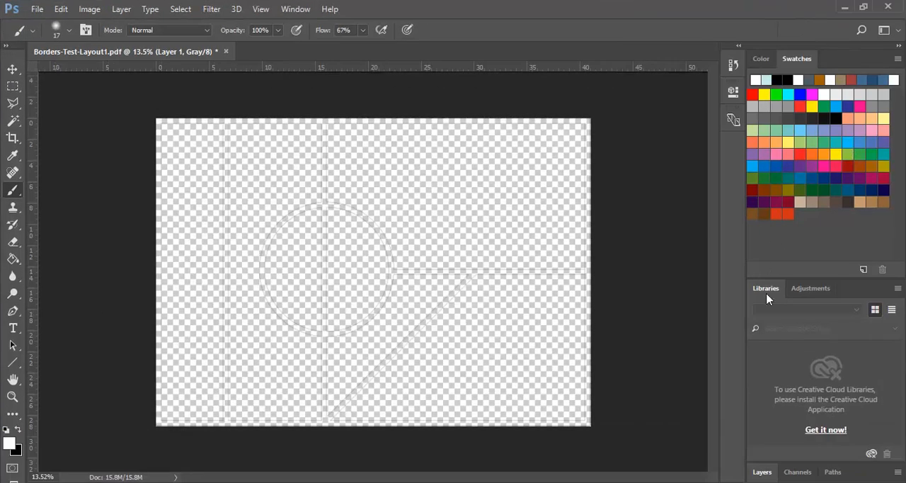
Step: Add a new empty layer and place it beneath Layer 1
{"action": "left_click", "coordinate": [762, 472]}
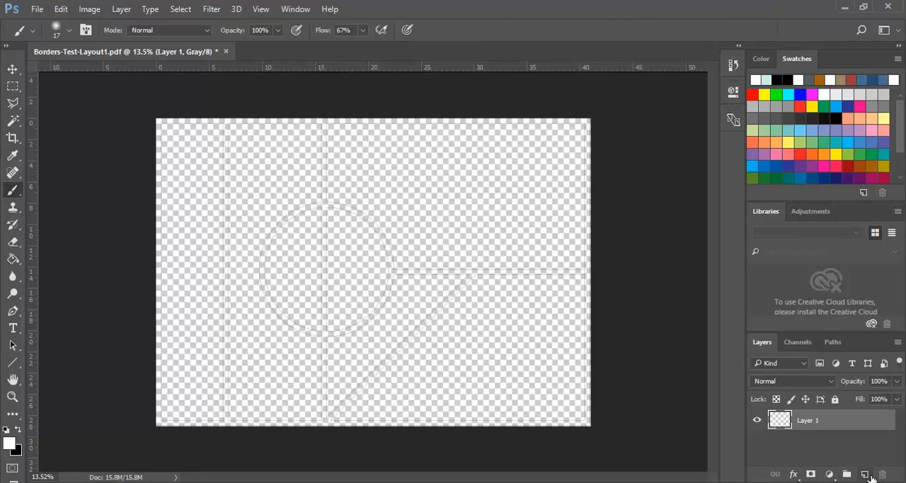
{"action": "left_click", "coordinate": [864, 473]}
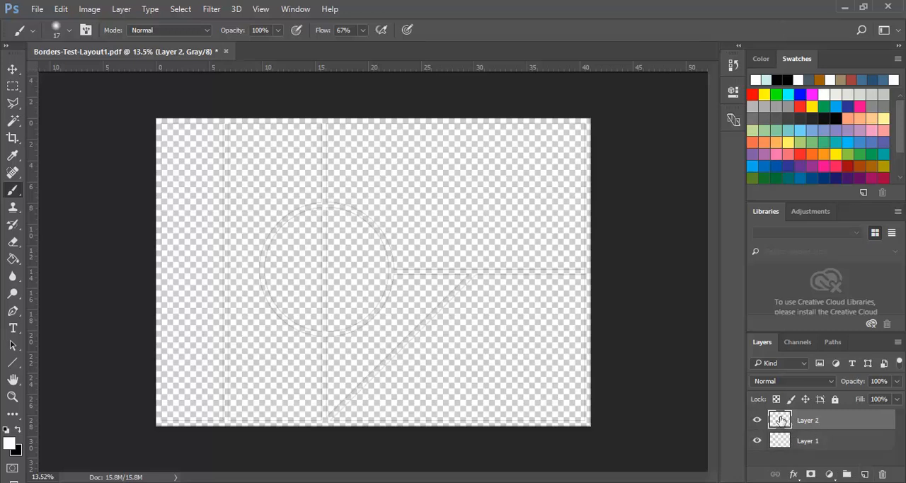
{"action": "left_click_drag", "start_coordinate": [782, 422], "coordinate": [784, 448]}
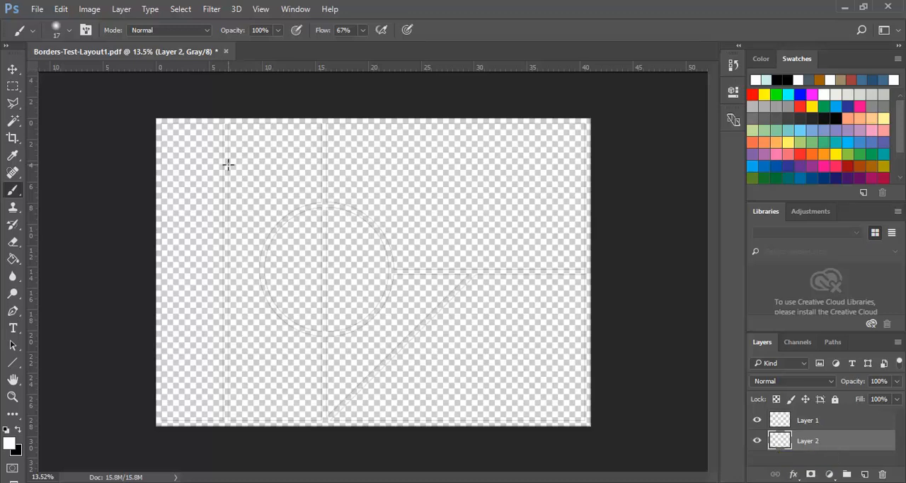
Step: Fill Layer 2 with White in Normal mode at 100% opacity
{"action": "left_click", "coordinate": [61, 9]}
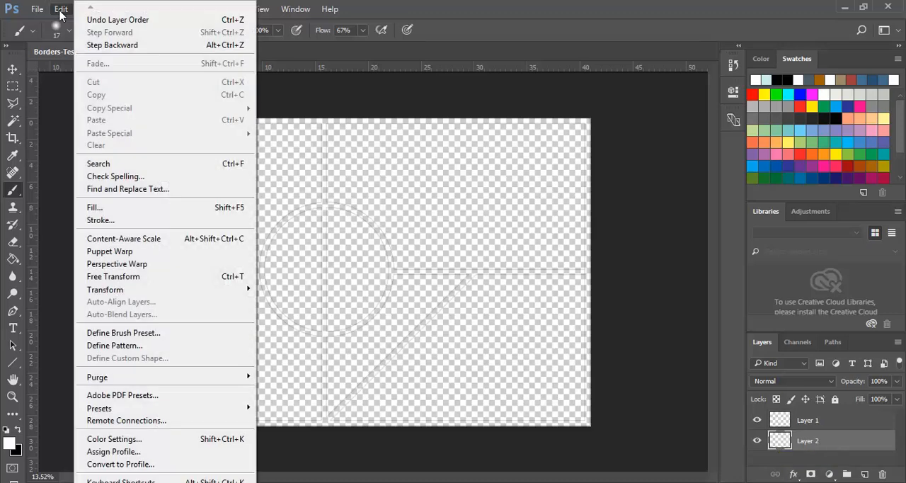
{"action": "left_click", "coordinate": [104, 208]}
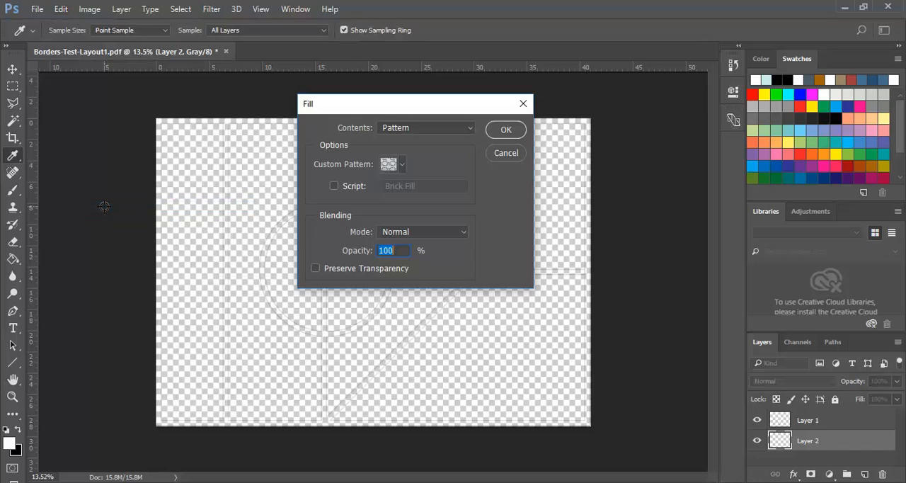
{"action": "left_click", "coordinate": [470, 128]}
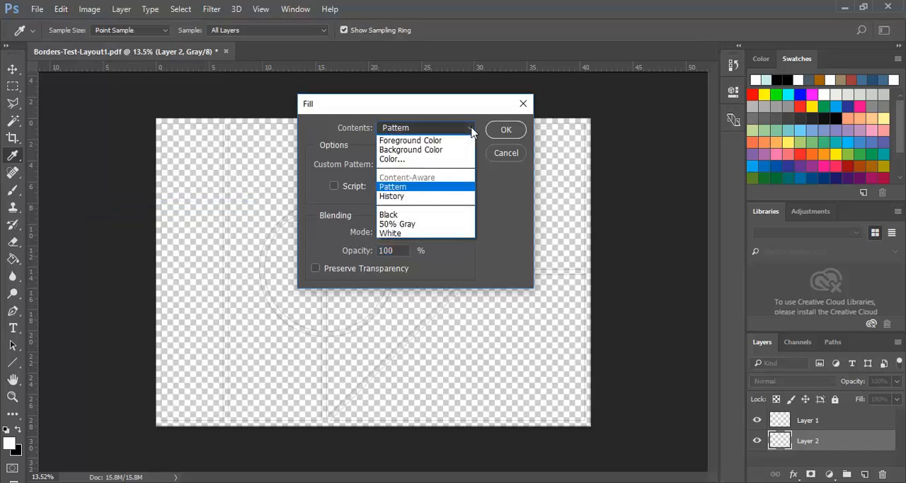
{"action": "left_click", "coordinate": [395, 233]}
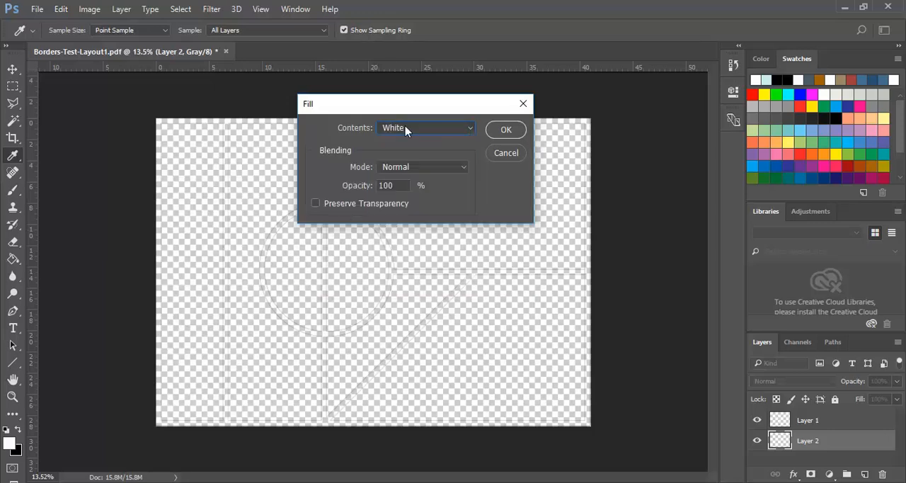
{"action": "left_click", "coordinate": [506, 130]}
{"action": "key", "text": "b"}
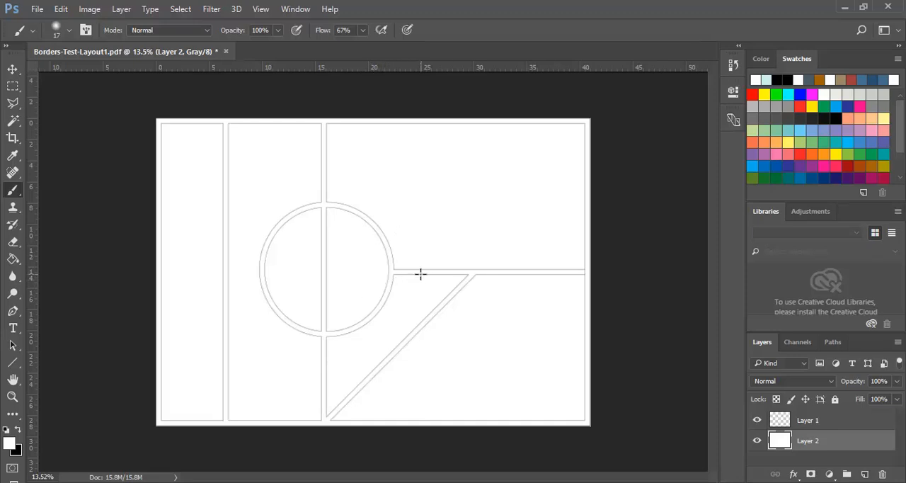
Step: Rename the white-filled layer beneath the linework as Barckground
{"action": "double_click", "coordinate": [808, 442]}
{"action": "type", "text": "bACKGROUND"}
{"action": "key", "text": "Return"}
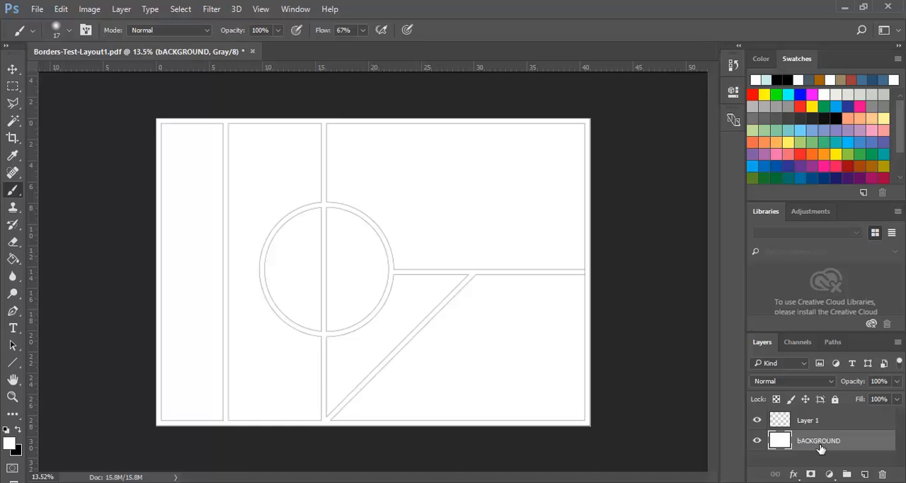
{"action": "double_click", "coordinate": [820, 445]}
{"action": "type", "text": "Background"}
{"action": "key", "text": "Return"}
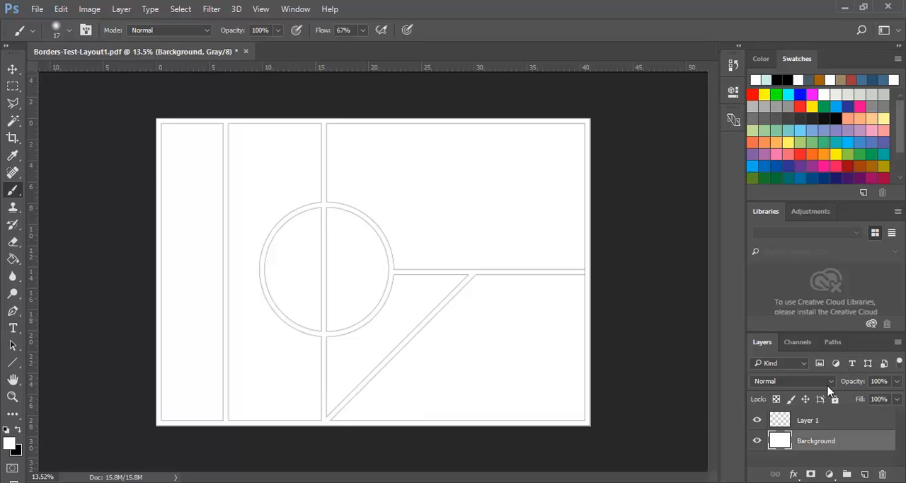
Step: Rename the linework layer, Layer 1, as Lines
{"action": "left_click", "coordinate": [805, 423]}
{"action": "double_click", "coordinate": [806, 422]}
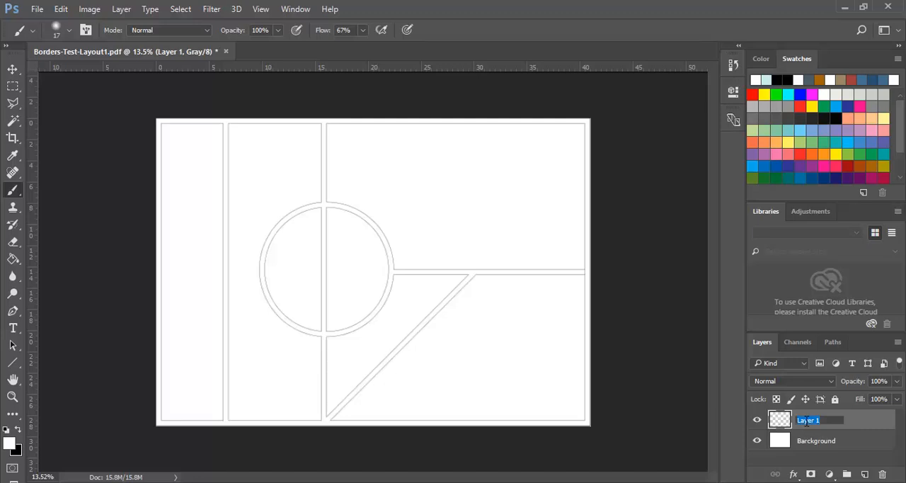
{"action": "type", "text": "Lines"}
{"action": "key", "text": "Return"}
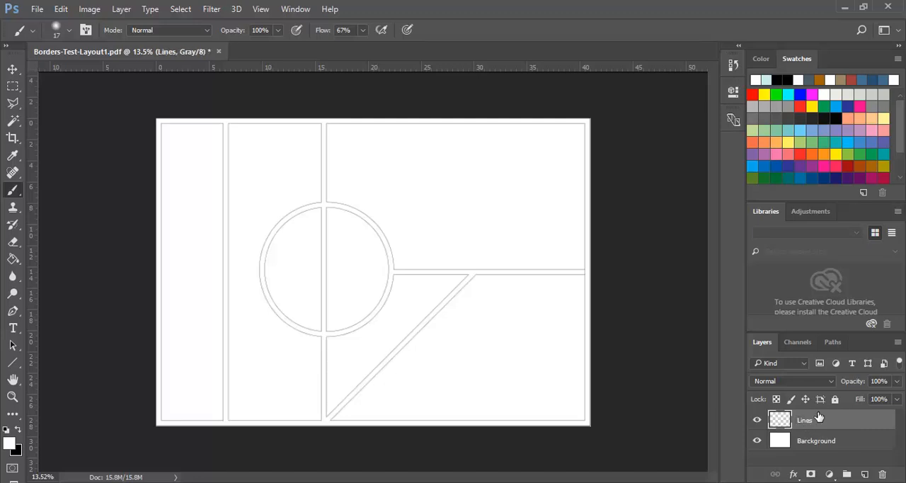
Step: Start opening files and browse to 2017 > Digital Communication Studio on the home drive (U:), displaying the files as large icons
{"action": "left_click", "coordinate": [783, 442]}
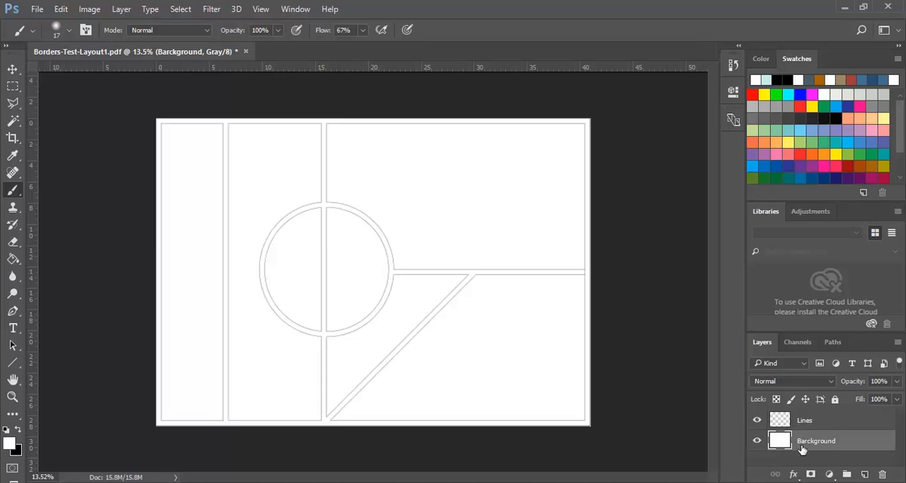
{"action": "left_click", "coordinate": [36, 10]}
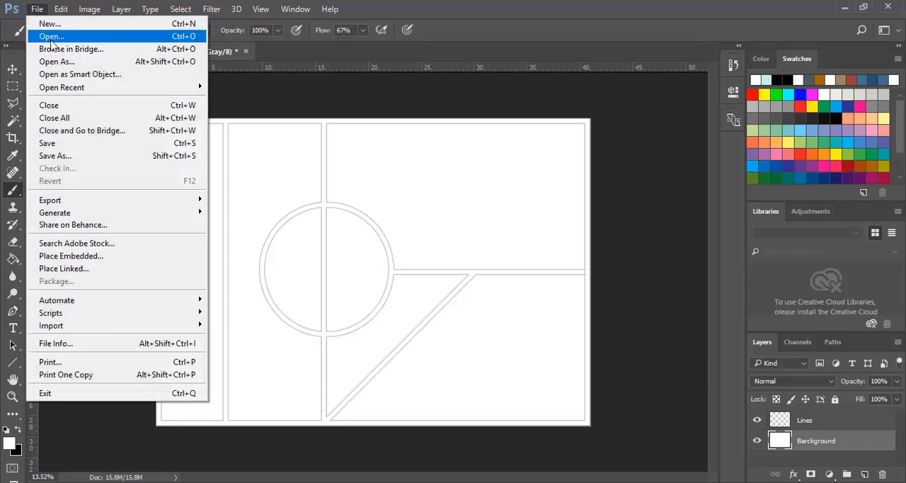
{"action": "left_click", "coordinate": [54, 38]}
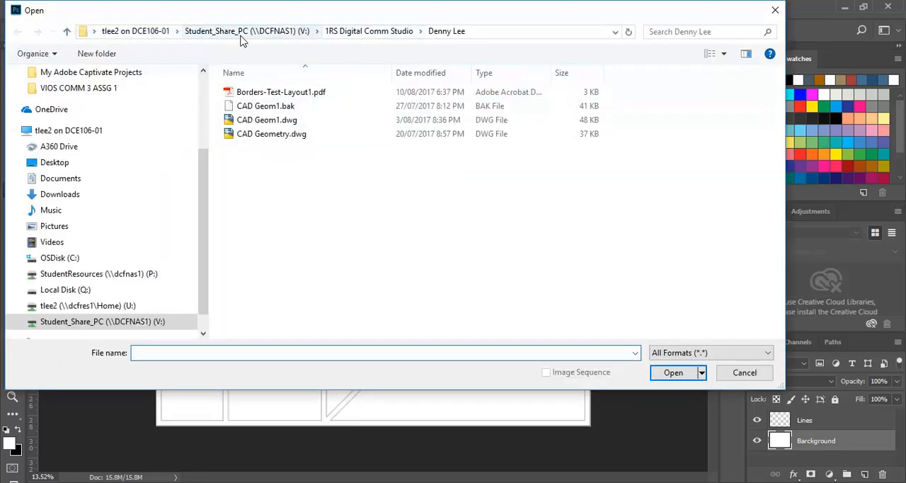
{"action": "left_click_drag", "start_coordinate": [202, 208], "coordinate": [205, 229]}
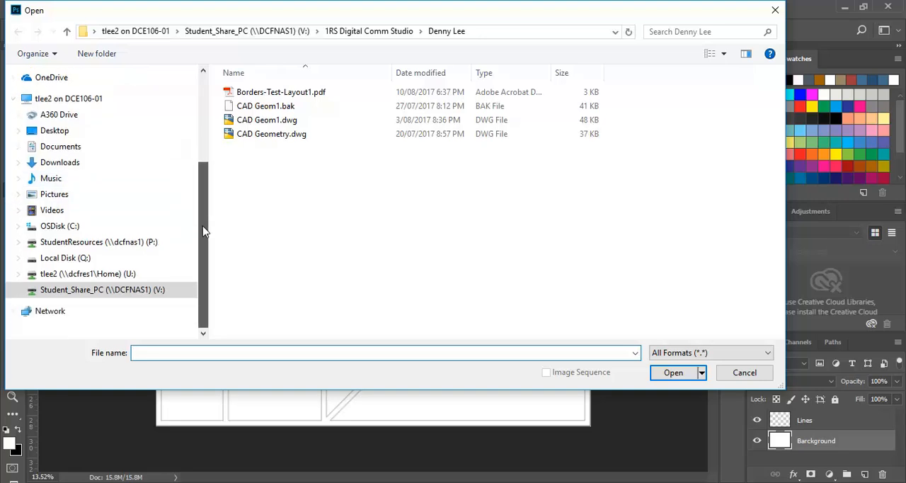
{"action": "left_click", "coordinate": [101, 275]}
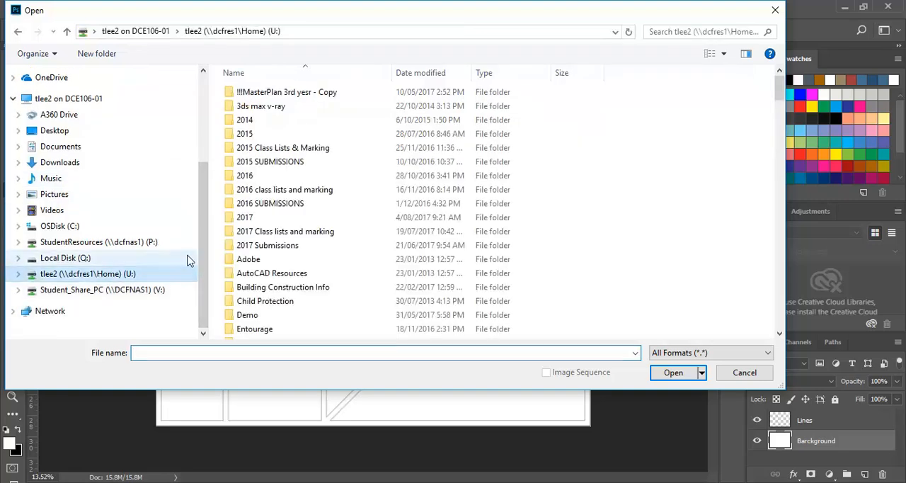
{"action": "double_click", "coordinate": [256, 220]}
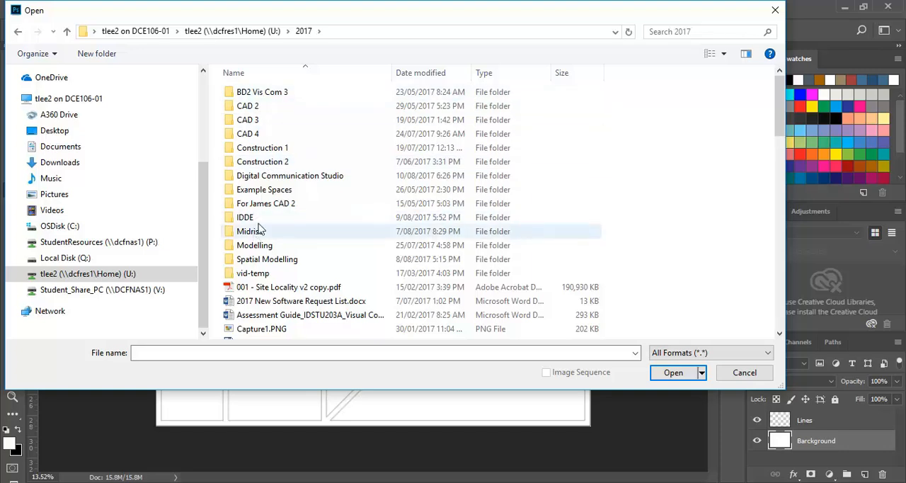
{"action": "double_click", "coordinate": [272, 176]}
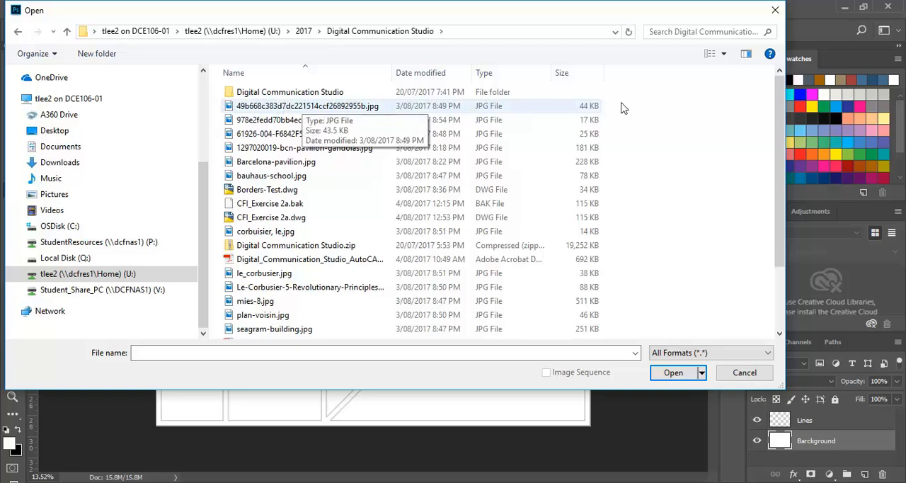
{"action": "left_click", "coordinate": [723, 54]}
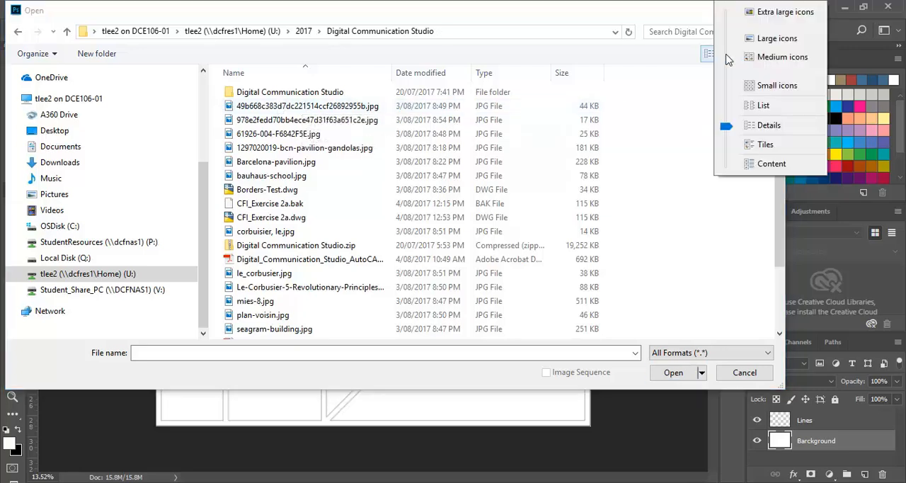
{"action": "left_click", "coordinate": [768, 41]}
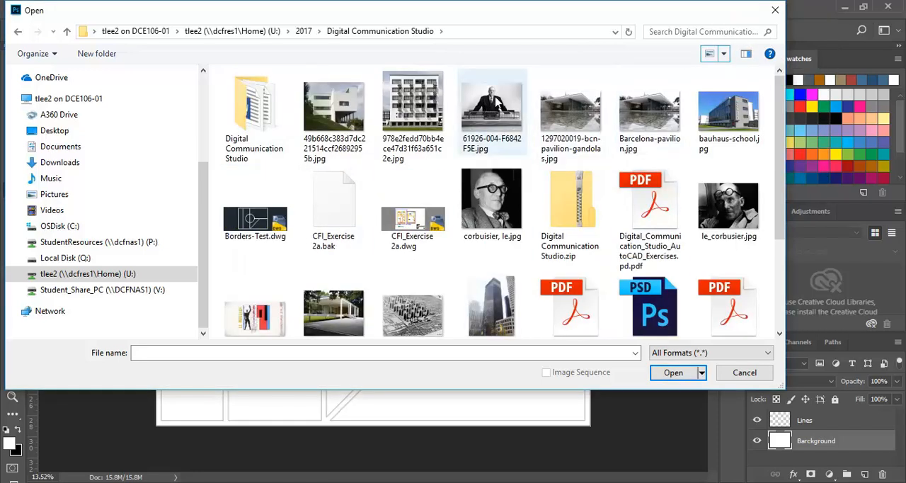
Step: Select 49b668c383d7dc221514ccf26892955b.jpg, 61926-004-F6842F5E.jpg, Barcelona-pavilion.jpg, bauhaus-school.jpg, corbuisier, le.jpg and le_corbusier.jpg together for opening
{"action": "left_click", "coordinate": [335, 120]}
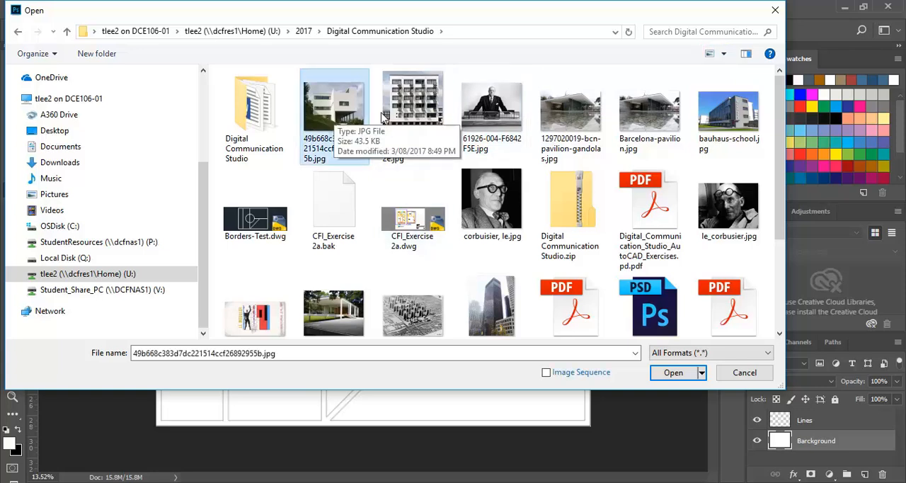
{"action": "left_click", "coordinate": [483, 121], "text": "ctrl"}
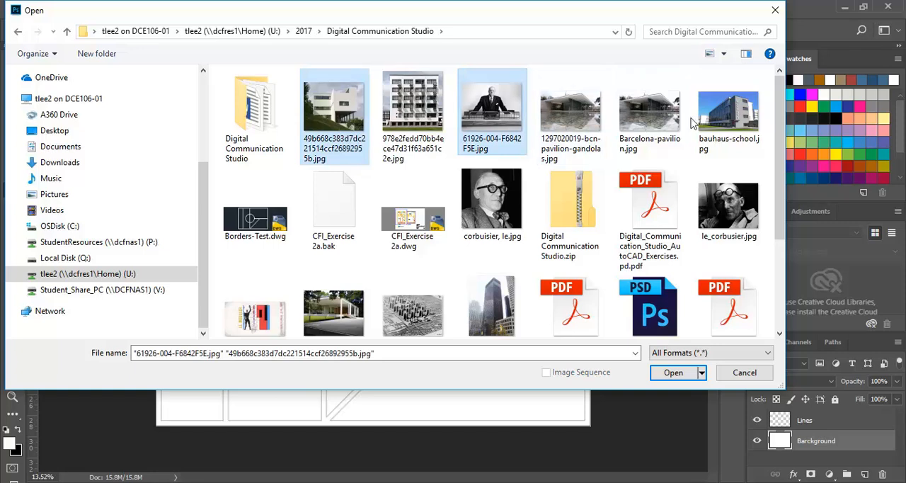
{"action": "left_click", "coordinate": [651, 117], "text": "ctrl"}
{"action": "left_click", "coordinate": [722, 119], "text": "ctrl"}
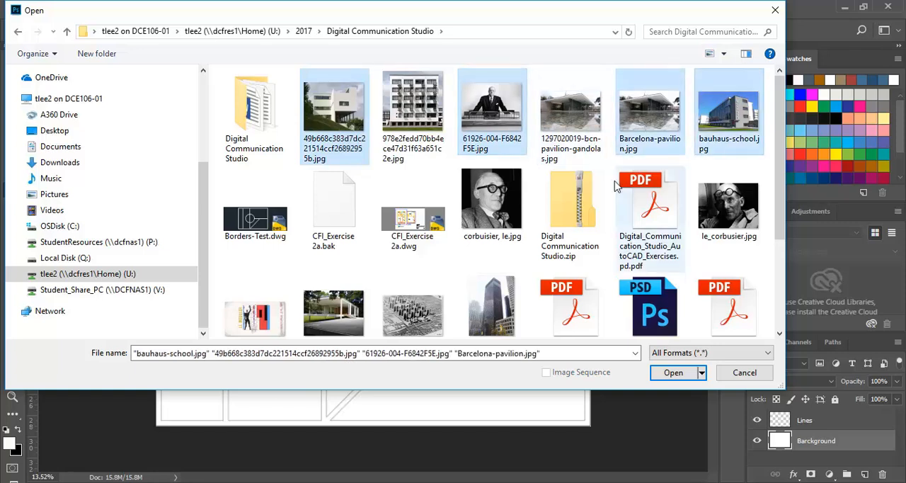
{"action": "left_click", "coordinate": [491, 202], "text": "ctrl"}
{"action": "left_click", "coordinate": [726, 214], "text": "ctrl"}
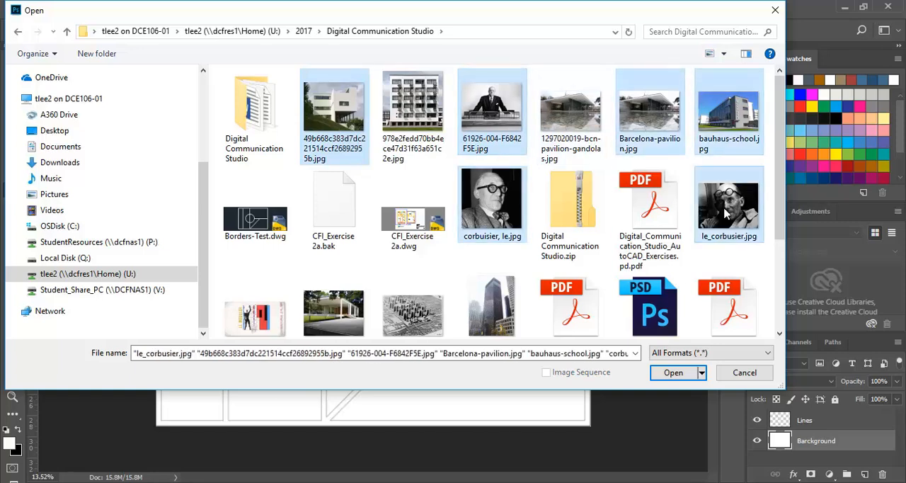
Step: Add Le-Corbusier-5-Revolutionary-Principles-of-Modern-Architecture-Yellowtrace-03.jpg, mies-8.jpg, plan-voisin.jpg and seagram-building.jpg to the file selection
{"action": "left_click", "coordinate": [261, 322], "text": "ctrl"}
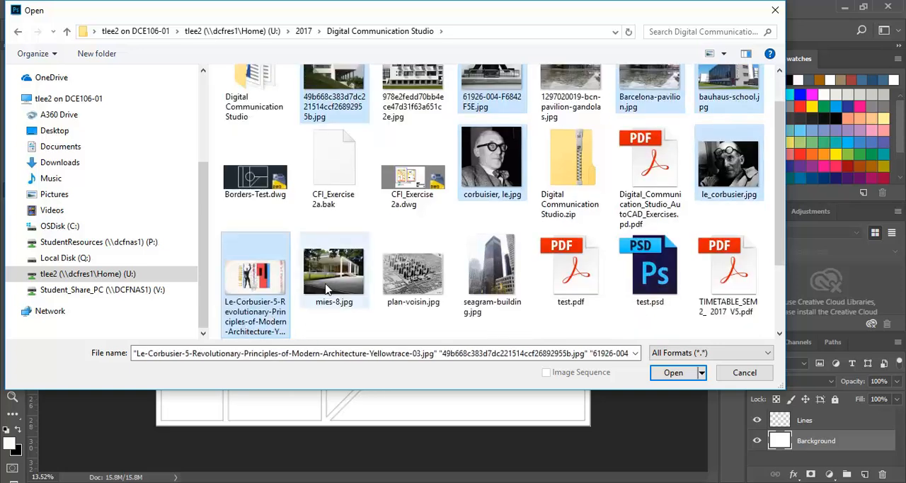
{"action": "left_click", "coordinate": [326, 286], "text": "ctrl"}
{"action": "left_click", "coordinate": [420, 281], "text": "ctrl"}
{"action": "left_click", "coordinate": [501, 268], "text": "ctrl"}
{"action": "left_click", "coordinate": [500, 268], "text": "ctrl"}
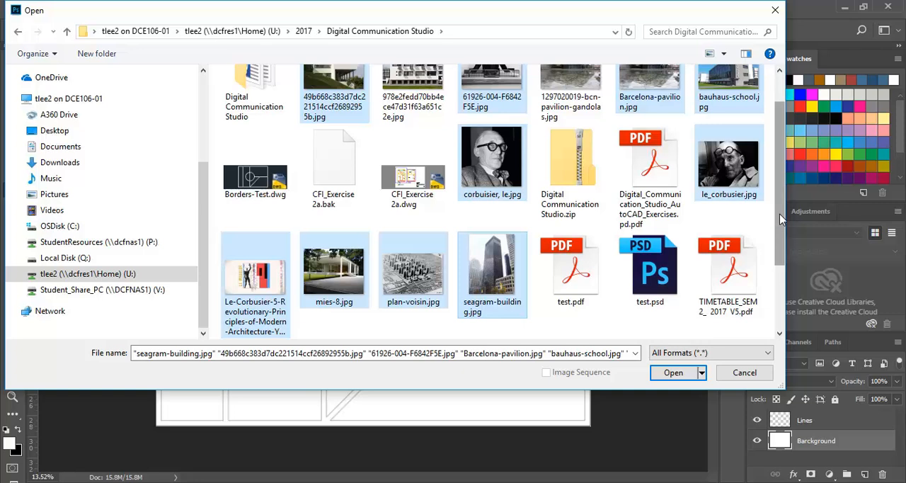
Step: Add urbanbacklog-berlin-le-corbusier.jpg, walter_gropius-950x674.jpg and WalterGropius-1919.jpg to the selection, open all the selected images and view walter_gropius-950x674.jpg
{"action": "left_click_drag", "start_coordinate": [782, 222], "coordinate": [783, 283]}
{"action": "left_click", "coordinate": [278, 274], "text": "ctrl"}
{"action": "left_click", "coordinate": [333, 282], "text": "ctrl"}
{"action": "left_click", "coordinate": [415, 278], "text": "ctrl"}
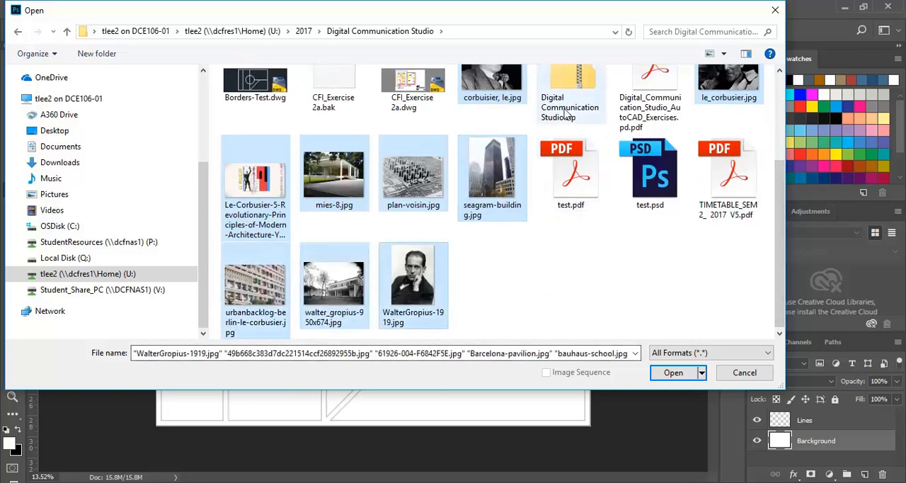
{"action": "left_click", "coordinate": [670, 373]}
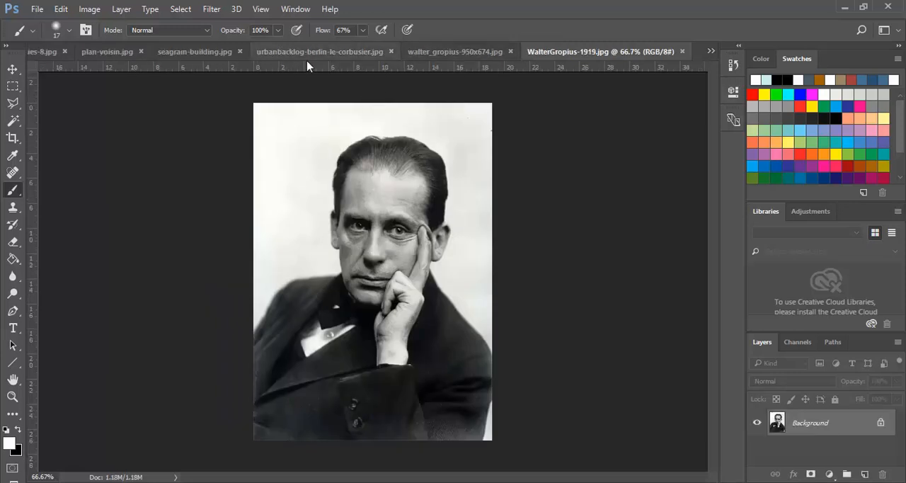
{"action": "left_click", "coordinate": [448, 54]}
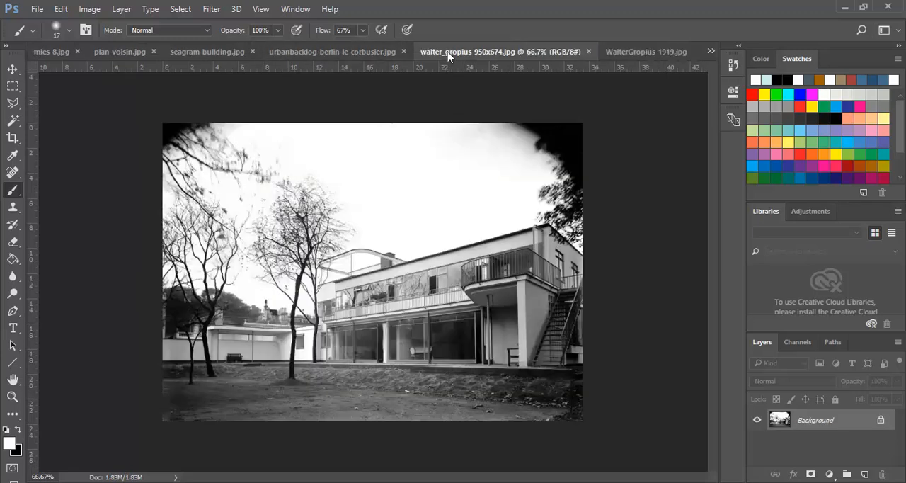
Step: View urbanbacklog-berlin-le-corbusier.jpg, switch to seagram-building.jpg and select its entire canvas
{"action": "left_click", "coordinate": [322, 53]}
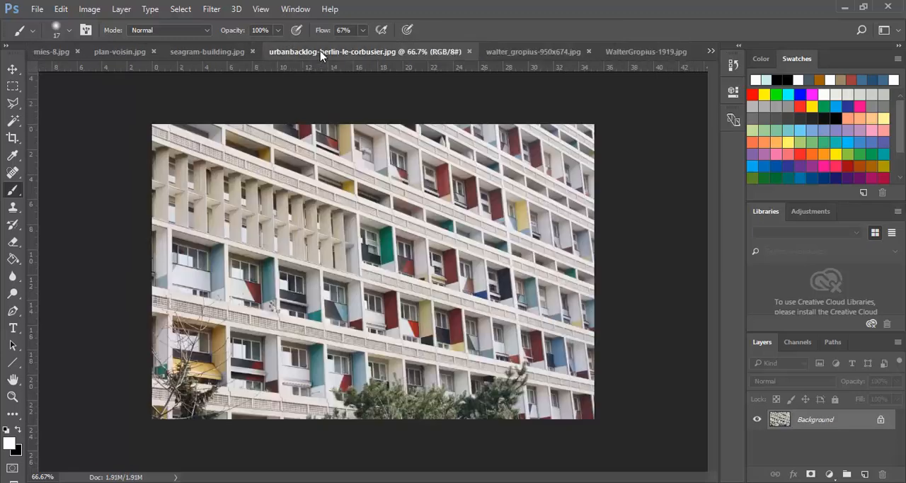
{"action": "left_click", "coordinate": [205, 52]}
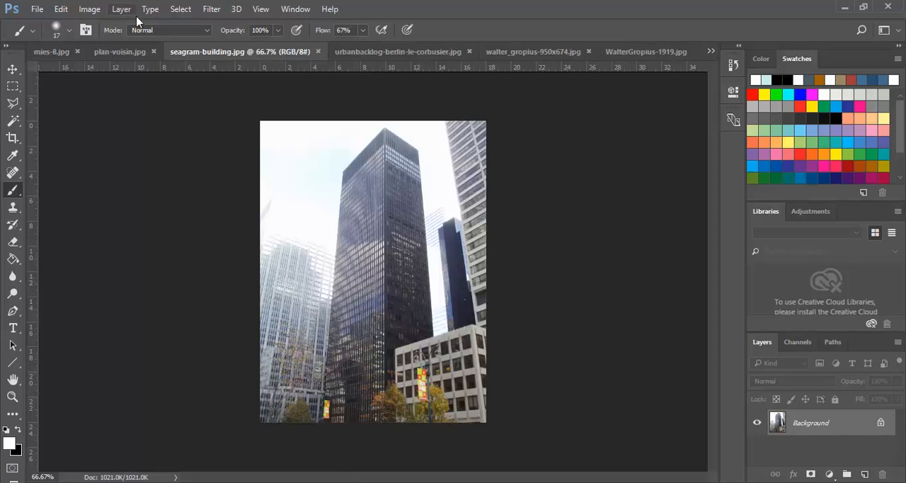
{"action": "left_click", "coordinate": [182, 9]}
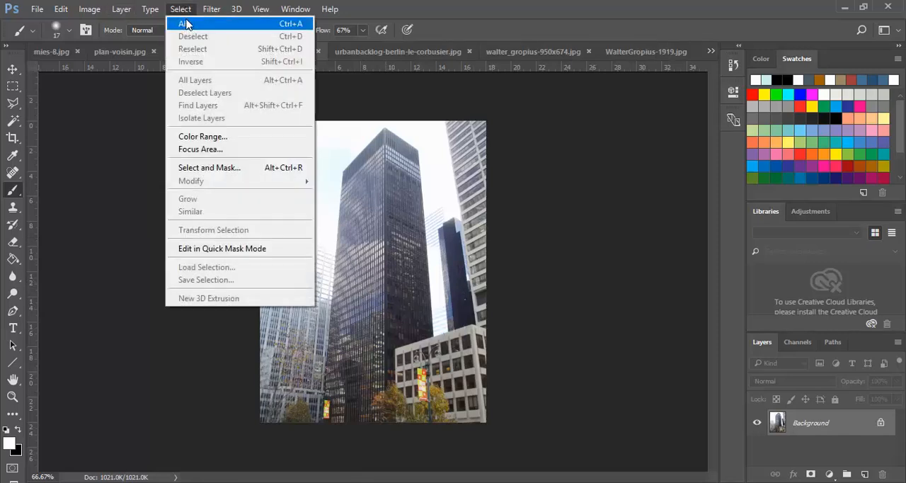
{"action": "left_click", "coordinate": [186, 25]}
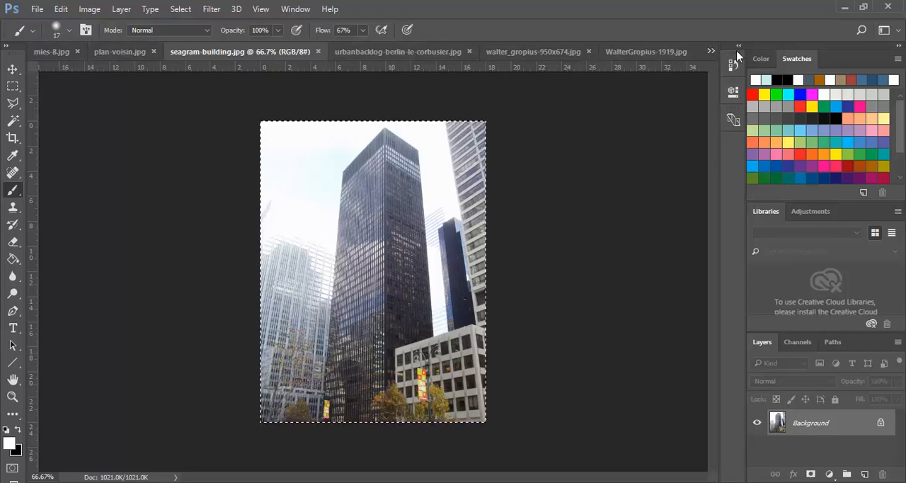
Step: Look at the panel layout in Borders-Test-Layout1.pdf and return to seagram-building.jpg
{"action": "left_click", "coordinate": [710, 52]}
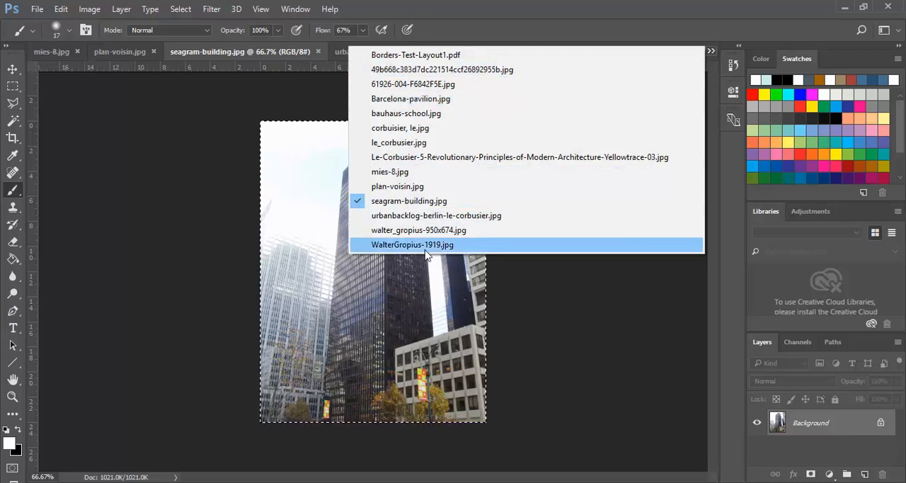
{"action": "left_click", "coordinate": [415, 55]}
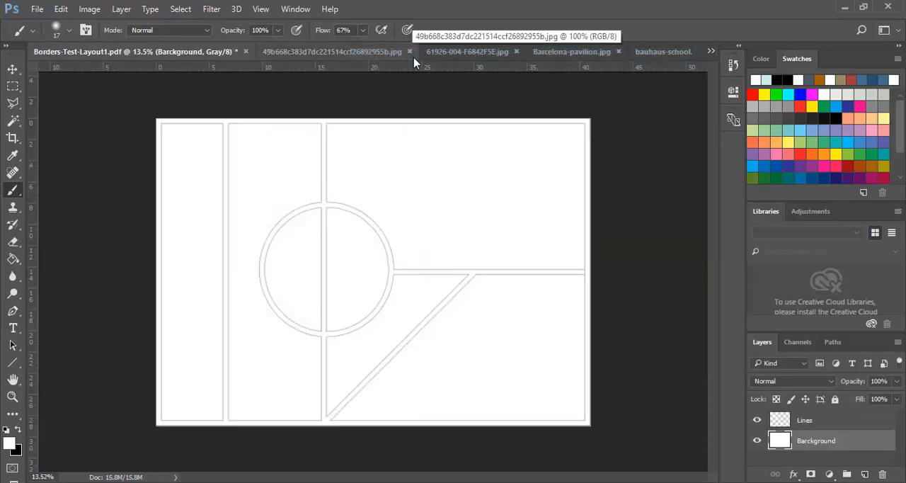
{"action": "left_click", "coordinate": [710, 53]}
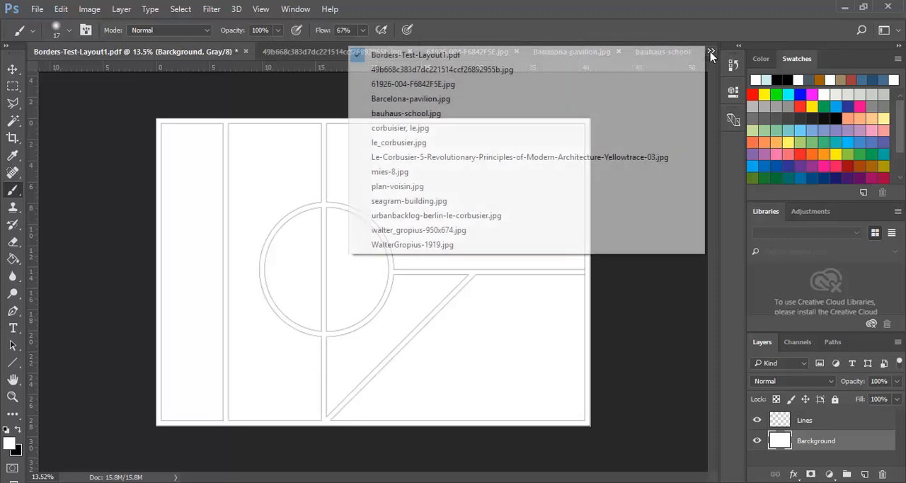
{"action": "left_click", "coordinate": [401, 202]}
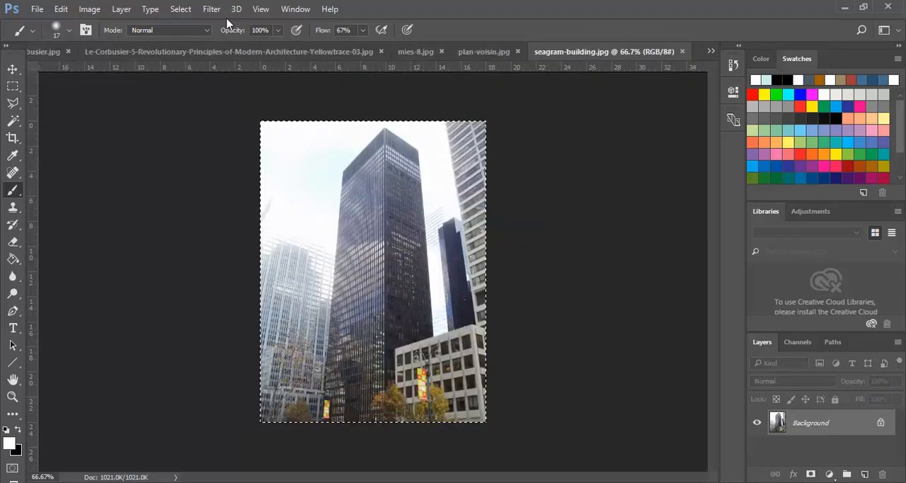
Step: Select the whole seagram-building.jpg image and copy it
{"action": "left_click", "coordinate": [180, 10]}
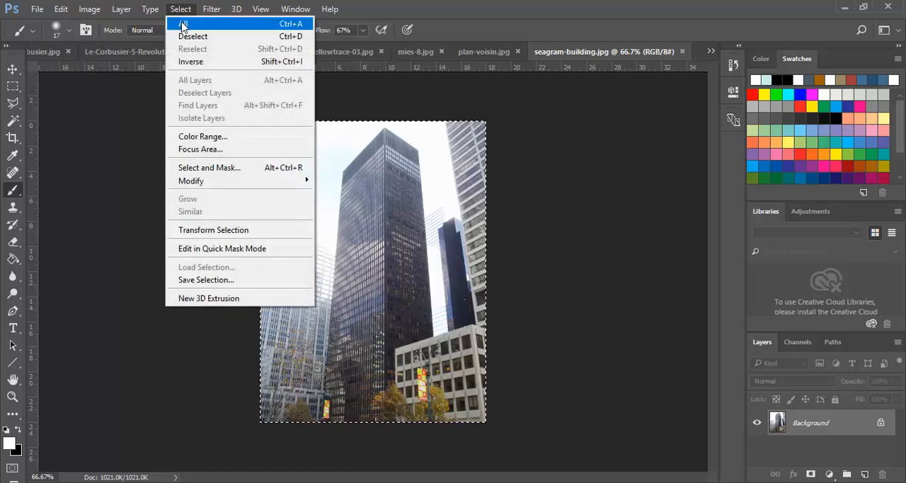
{"action": "left_click", "coordinate": [182, 23]}
{"action": "left_click", "coordinate": [61, 10]}
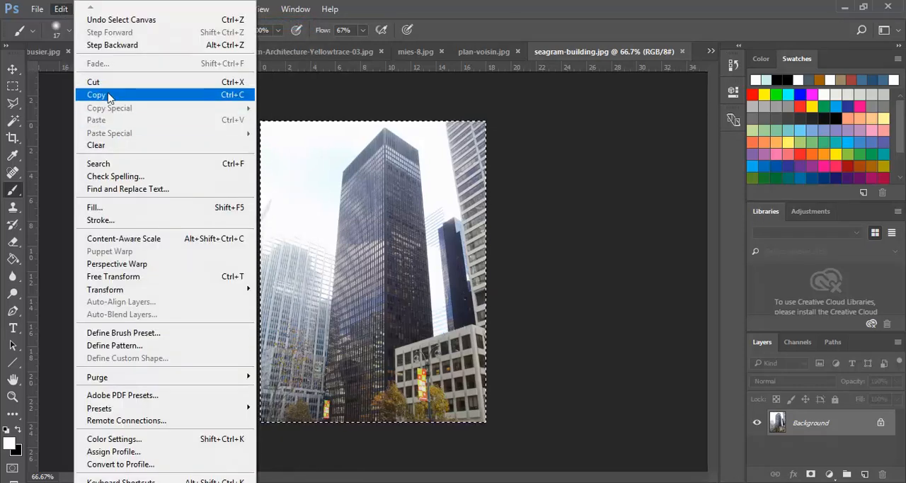
{"action": "left_click", "coordinate": [109, 97]}
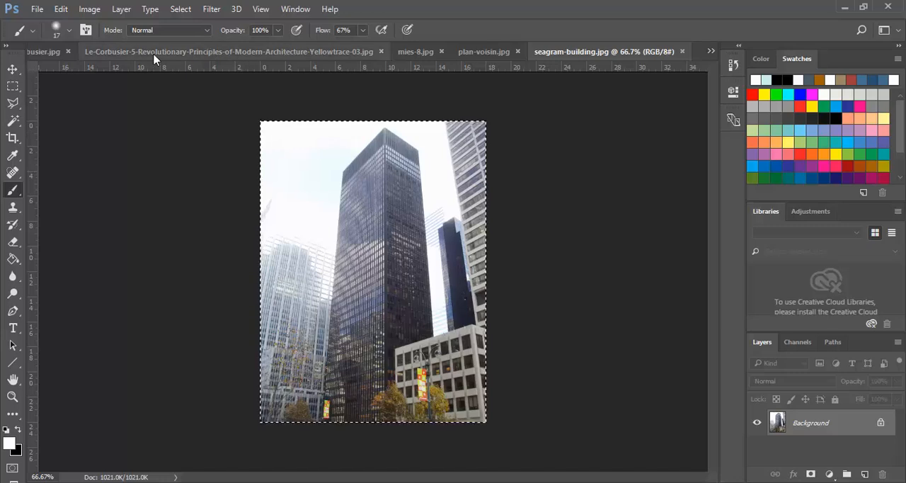
Step: In Borders-Test-Layout1.pdf, select the tall panel bordering the circle's left side with the Magic Wand and add a new layer
{"action": "left_click", "coordinate": [711, 53]}
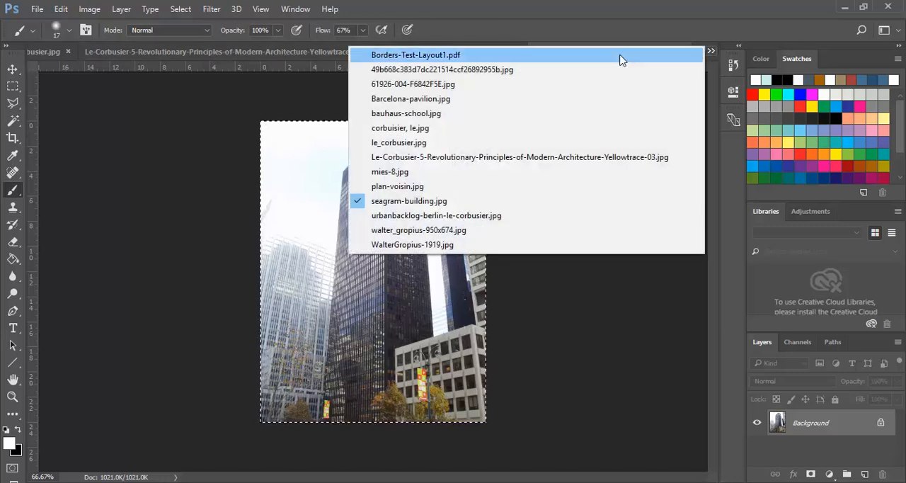
{"action": "left_click", "coordinate": [416, 56]}
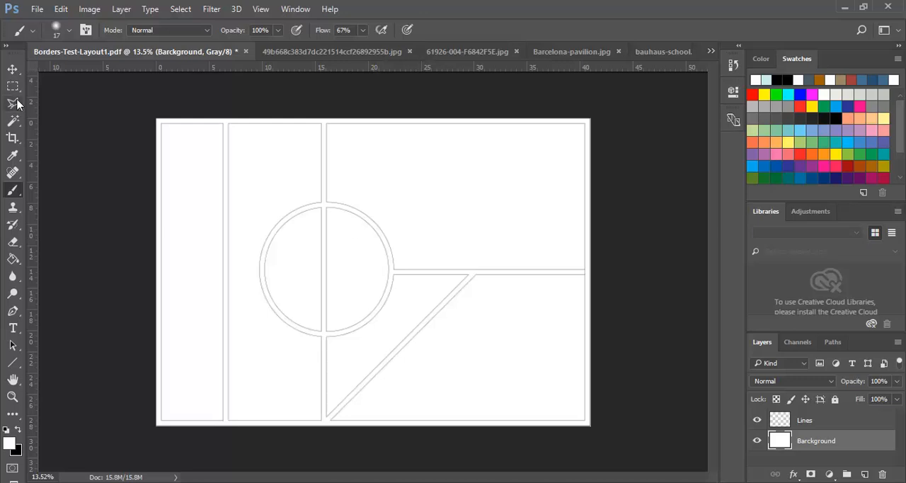
{"action": "left_click", "coordinate": [13, 121]}
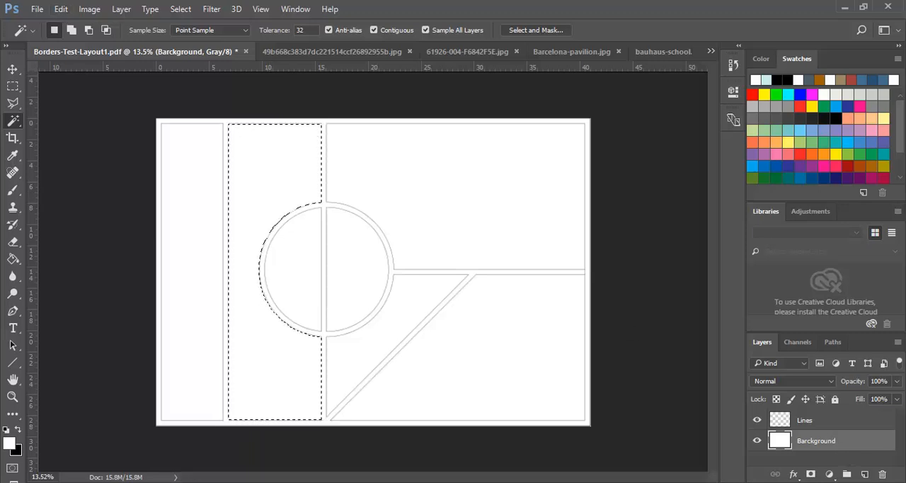
{"action": "left_click", "coordinate": [864, 474]}
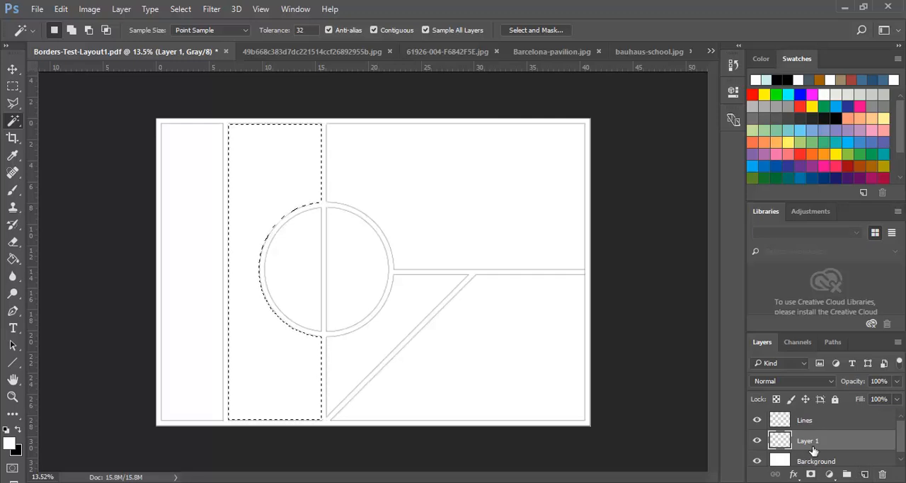
Step: Paste the copied Seagram building photo into the selected tall panel using Paste Into
{"action": "left_click", "coordinate": [63, 10]}
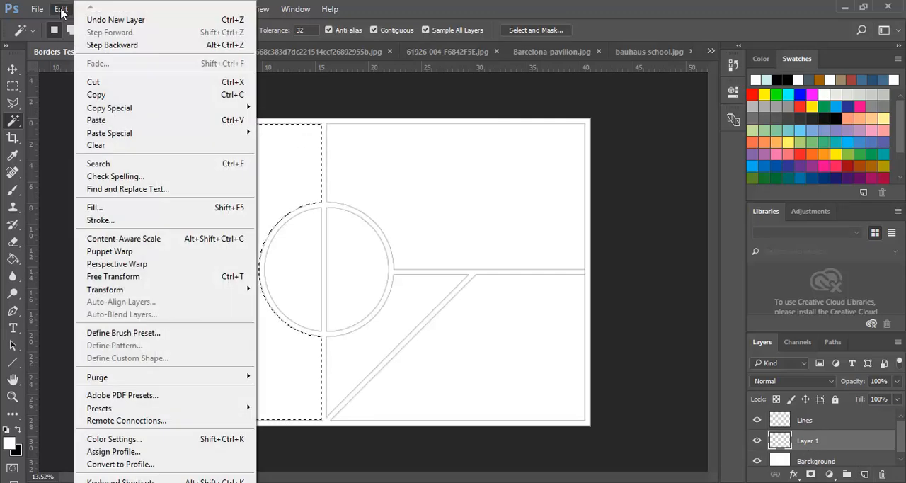
{"action": "mouse_move", "coordinate": [112, 134]}
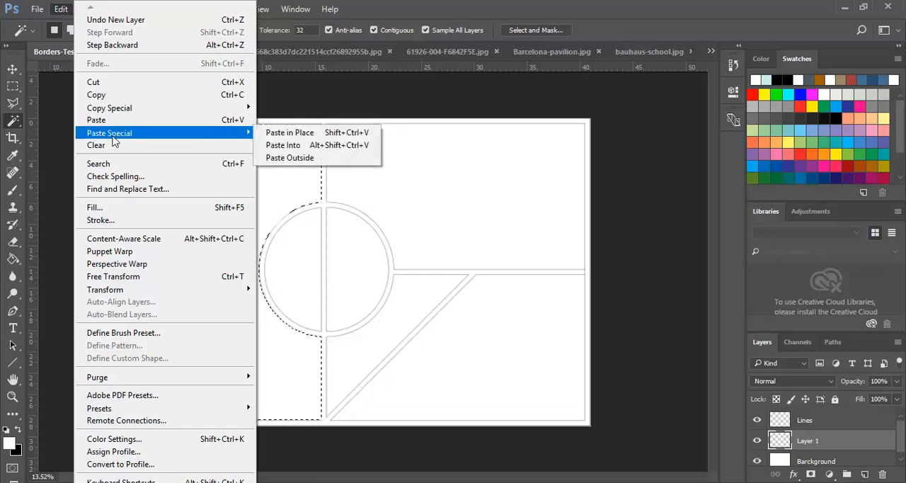
{"action": "left_click", "coordinate": [283, 145]}
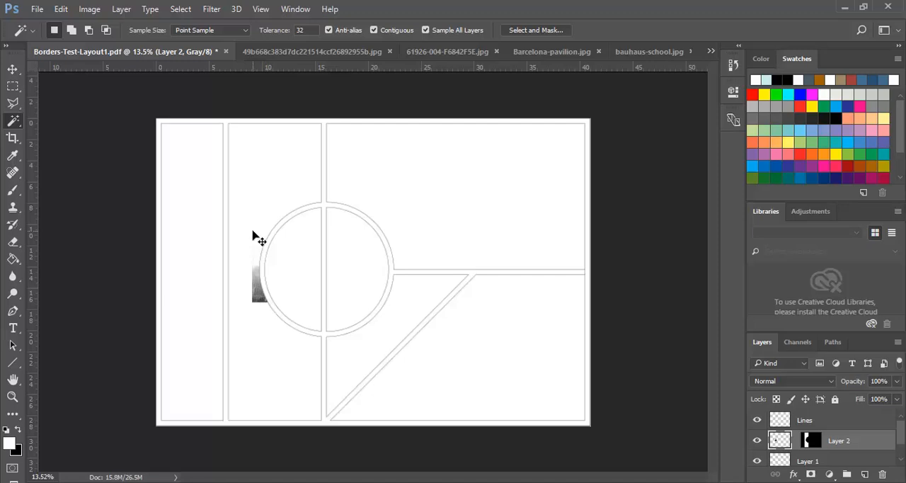
Step: Free-transform the pasted Seagram photo to about 494% and position it so the tower fills the tall panel beside the circle
{"action": "key", "text": "ctrl+t"}
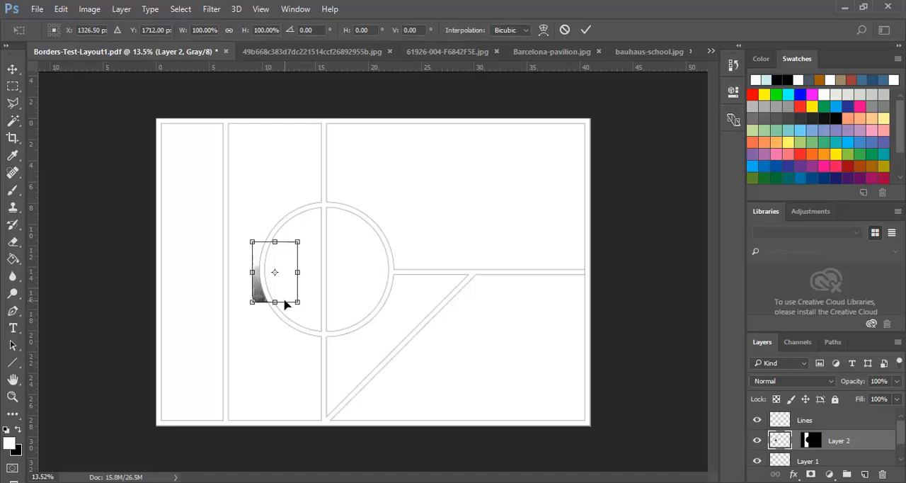
{"action": "left_click", "coordinate": [61, 8]}
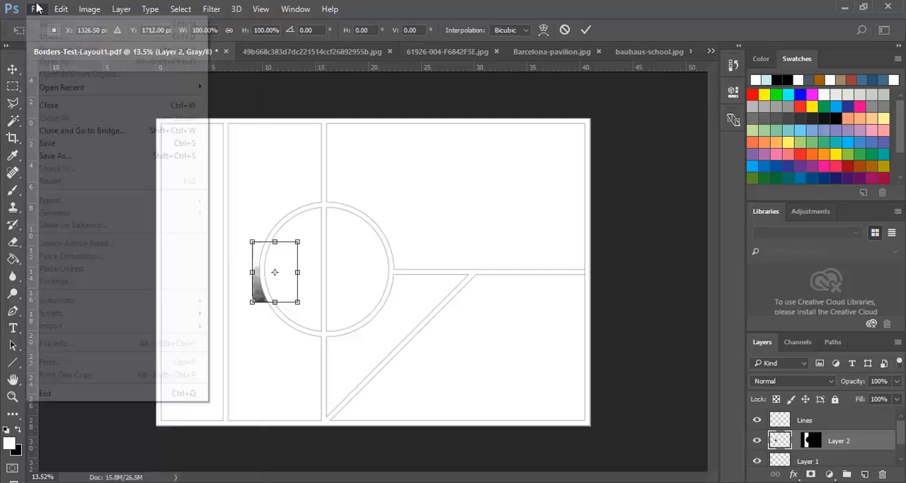
{"action": "left_click", "coordinate": [139, 276]}
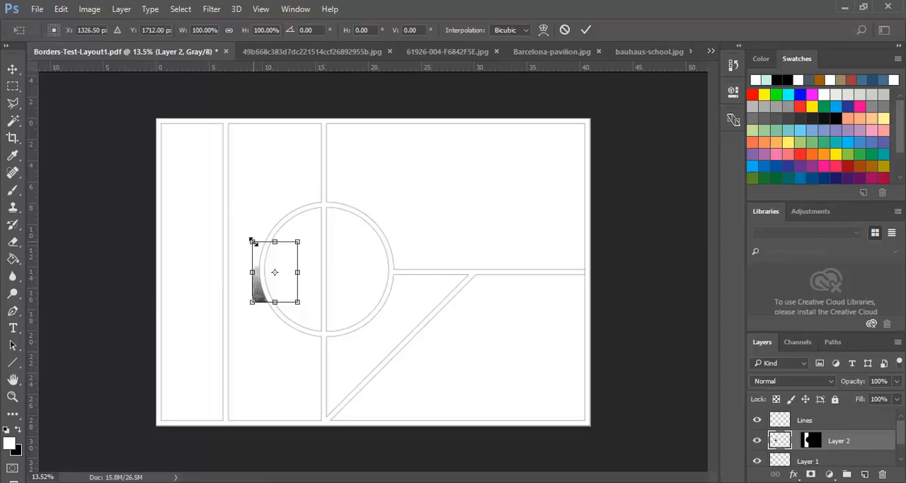
{"action": "left_click_drag", "start_coordinate": [253, 241], "coordinate": [238, 185], "text": "shift"}
{"action": "left_click_drag", "start_coordinate": [297, 193], "coordinate": [350, 118], "text": "shift"}
{"action": "left_click_drag", "start_coordinate": [352, 302], "coordinate": [397, 395], "text": "shift"}
{"action": "left_click_drag", "start_coordinate": [218, 383], "coordinate": [187, 422], "text": "shift"}
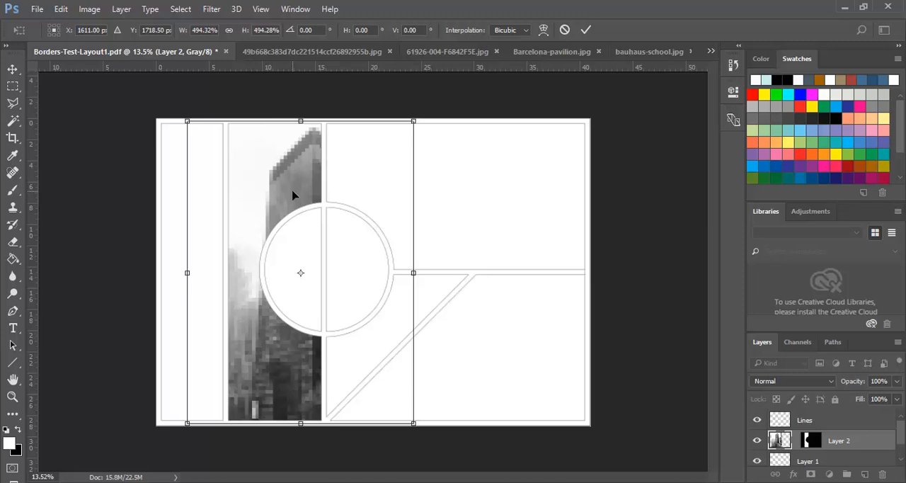
{"action": "left_click_drag", "start_coordinate": [302, 195], "coordinate": [278, 194]}
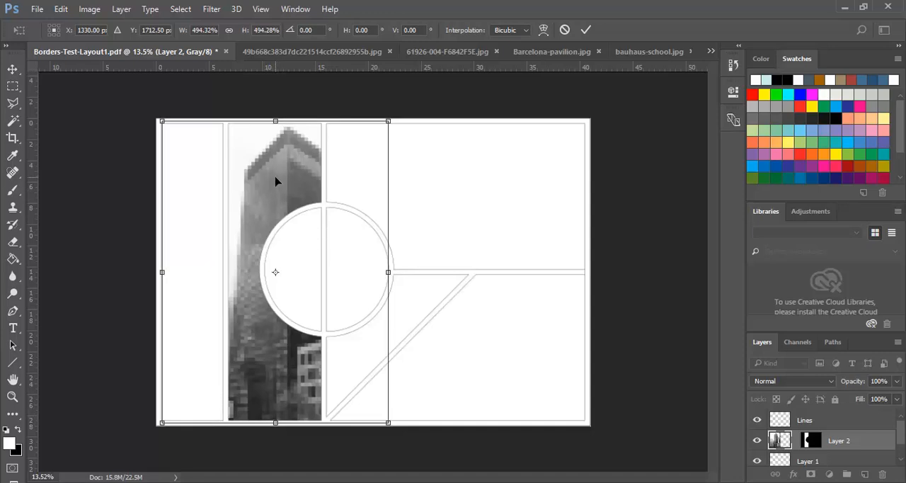
{"action": "key", "text": "Return"}
{"action": "key", "text": "w"}
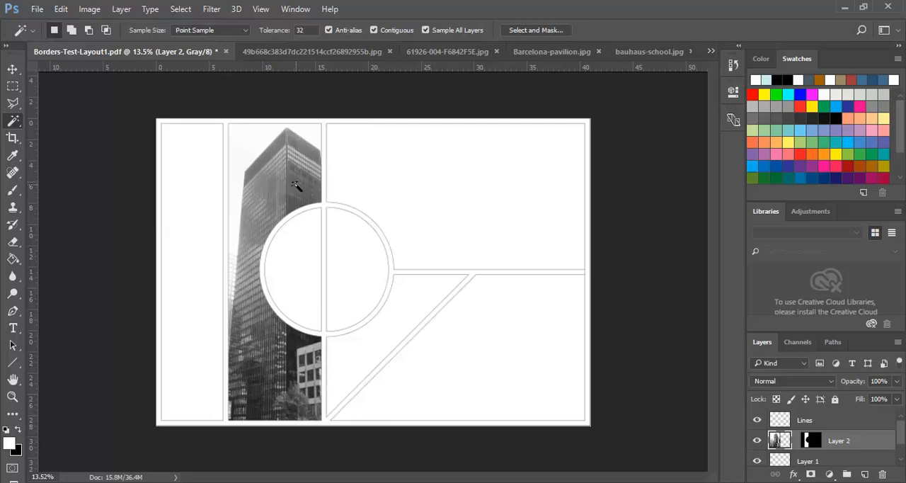
Step: Select the whole 49b668c383d7dc221514ccf26892955b.jpg image and copy it
{"action": "left_click", "coordinate": [314, 55]}
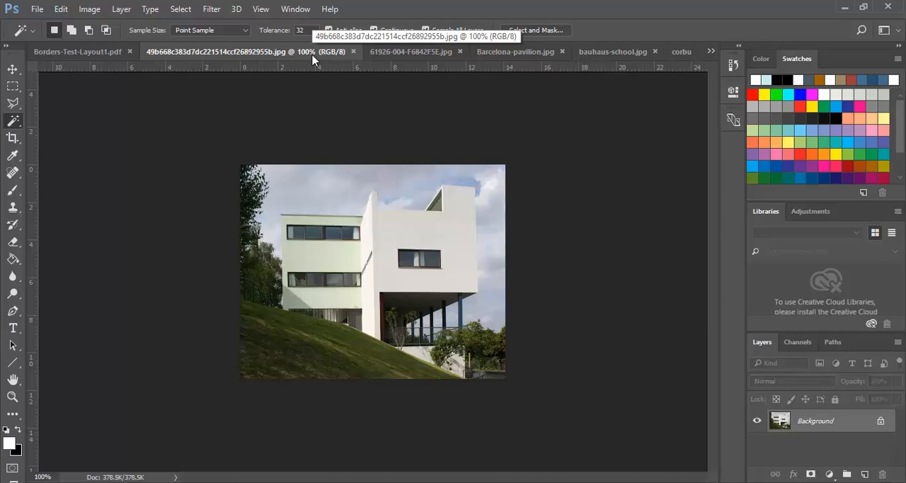
{"action": "left_click", "coordinate": [182, 10]}
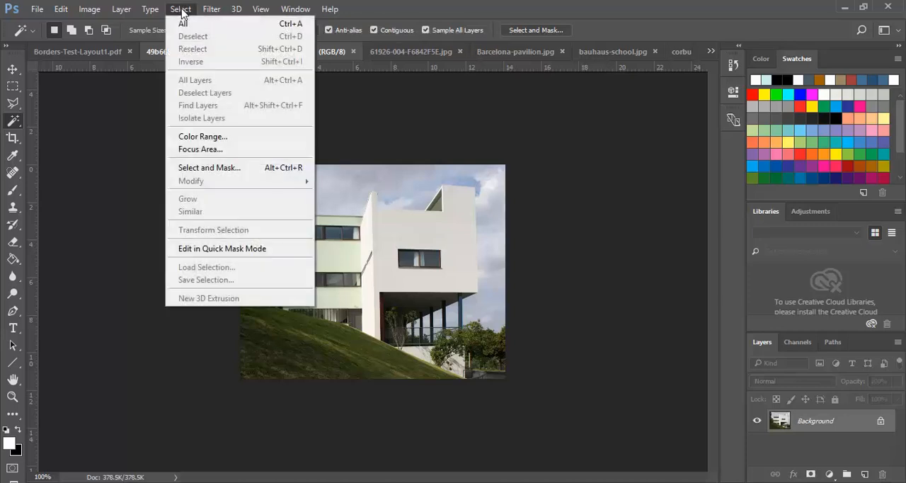
{"action": "left_click", "coordinate": [184, 24]}
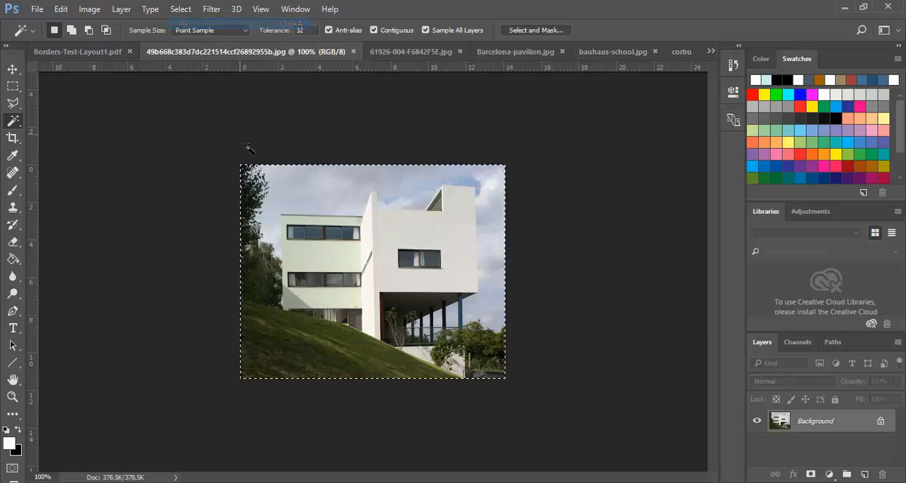
{"action": "left_click", "coordinate": [61, 9]}
{"action": "left_click", "coordinate": [92, 95]}
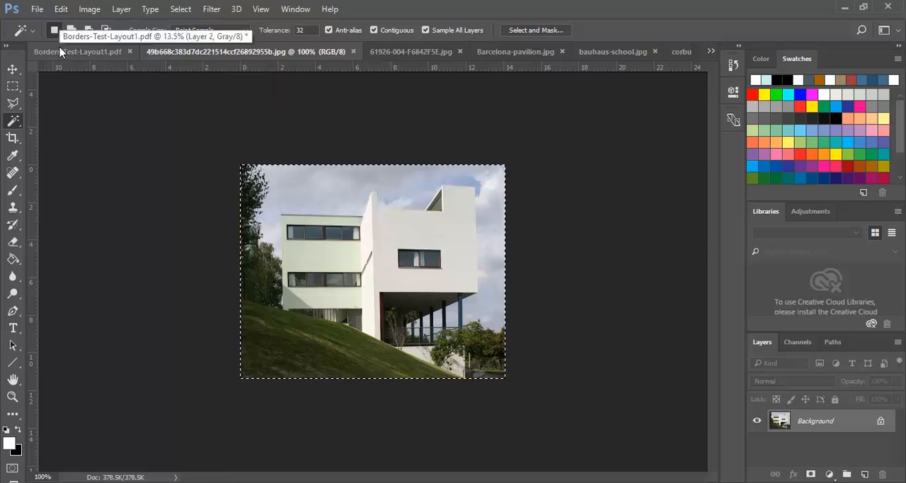
Step: In Borders-Test-Layout1.pdf, select the large upper-right panel with the Magic Wand and add a new layer above the Seagram layer
{"action": "left_click", "coordinate": [78, 52]}
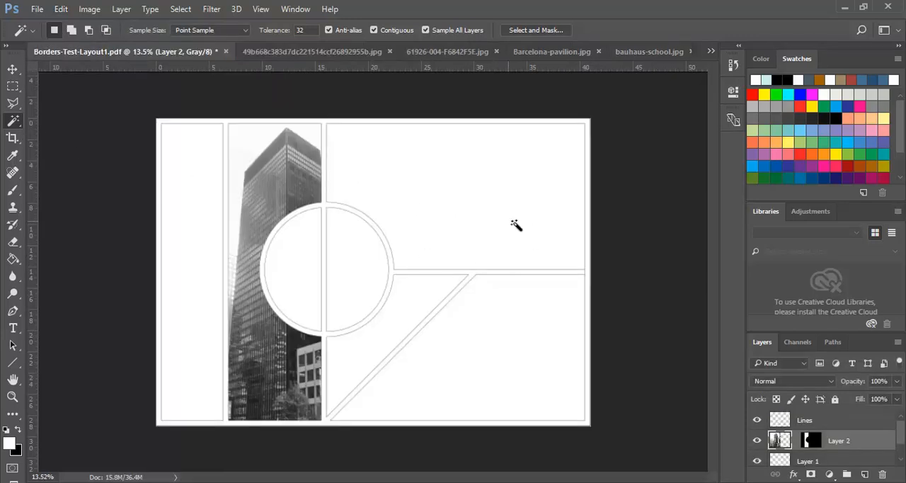
{"action": "left_click", "coordinate": [438, 216]}
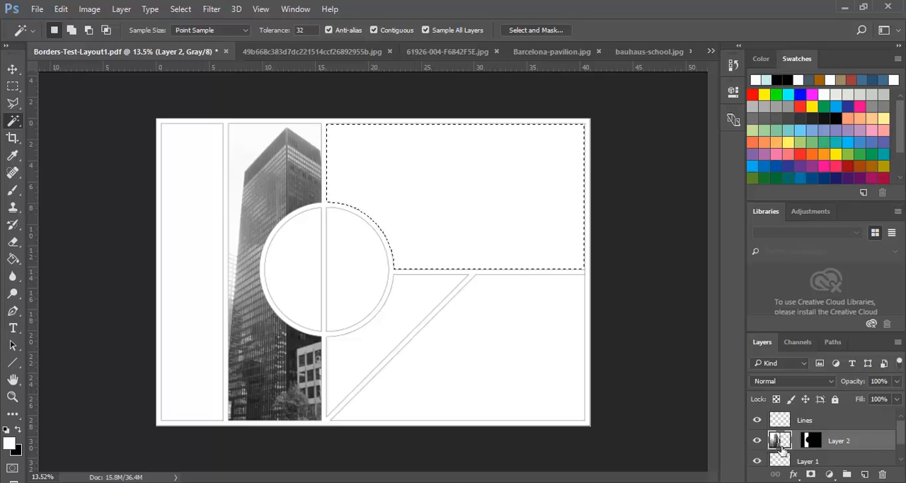
{"action": "left_click", "coordinate": [864, 474]}
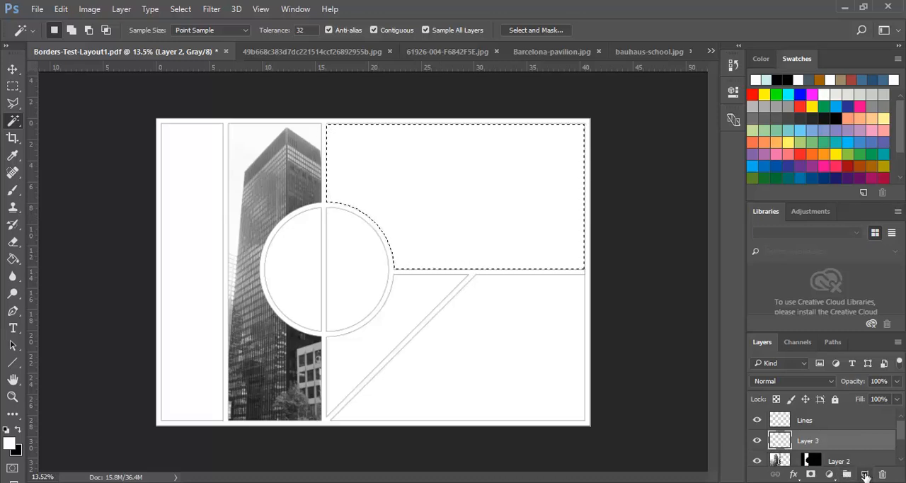
Step: Paste the copied white building photo into the selected large upper-right panel using Paste Into
{"action": "left_click", "coordinate": [61, 9]}
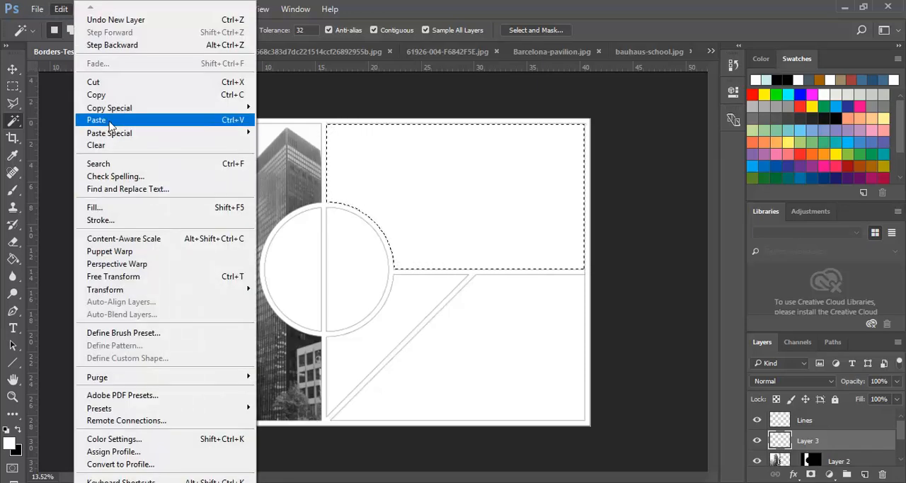
{"action": "mouse_move", "coordinate": [112, 139]}
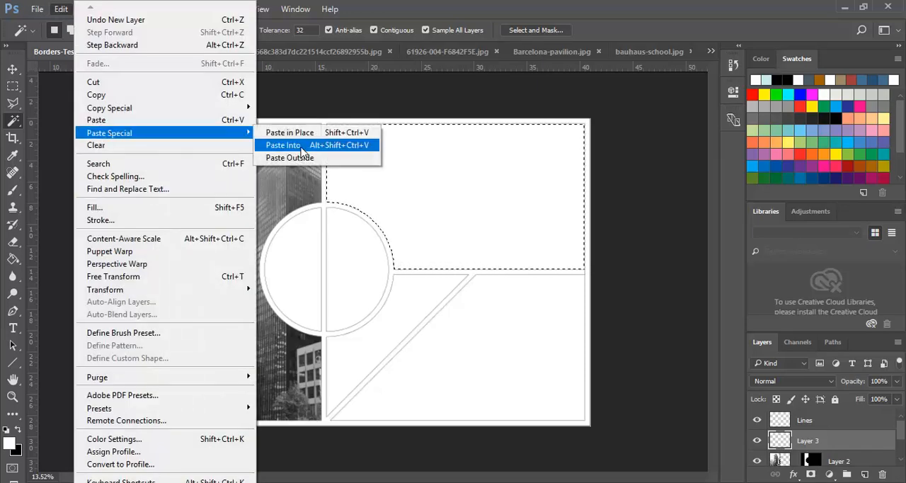
{"action": "left_click", "coordinate": [283, 145]}
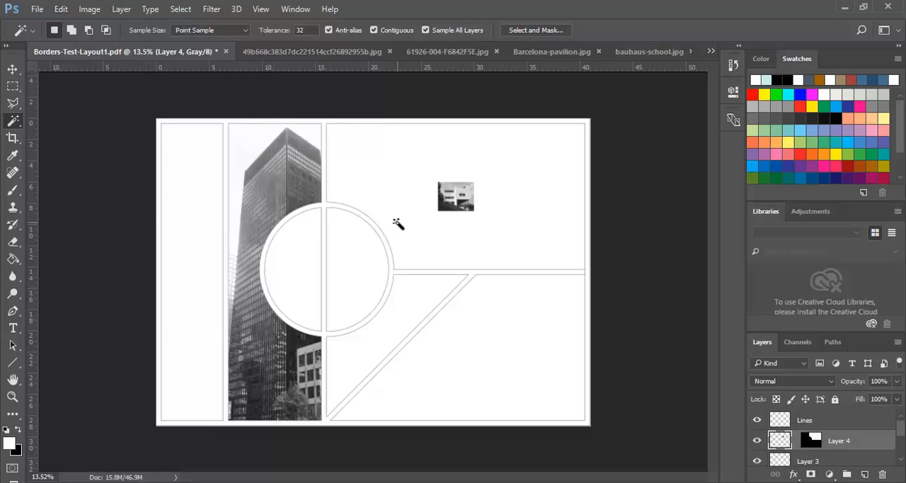
Step: Free-transform the pasted white building photo to about 741% and position it so it fills the large upper-right panel
{"action": "key", "text": "ctrl+t"}
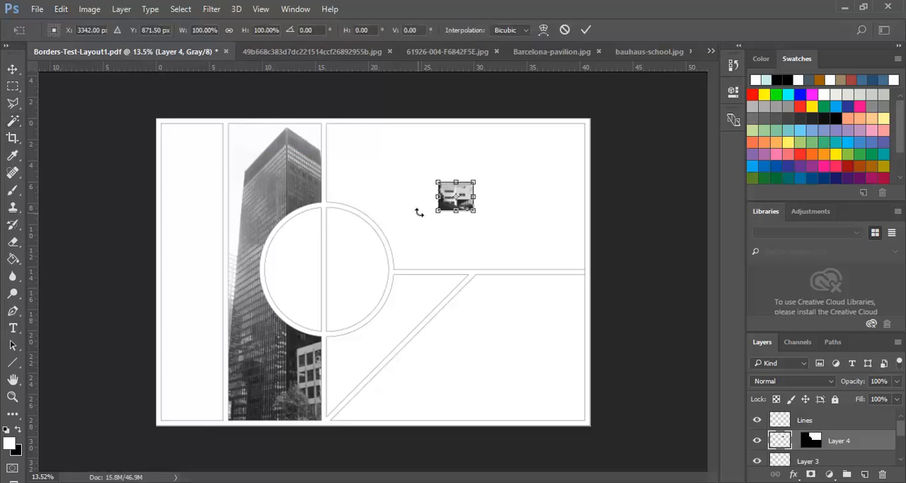
{"action": "left_click_drag", "start_coordinate": [438, 210], "coordinate": [322, 301]}
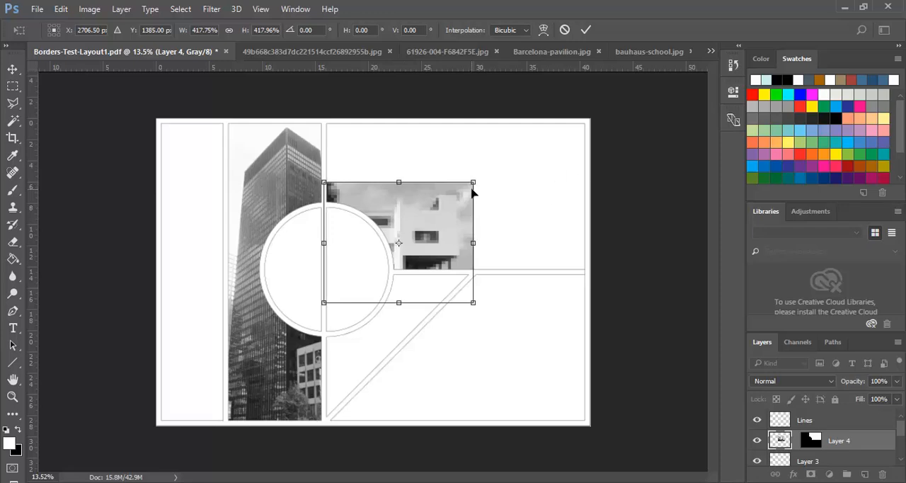
{"action": "left_click_drag", "start_coordinate": [473, 182], "coordinate": [600, 125], "text": "shift"}
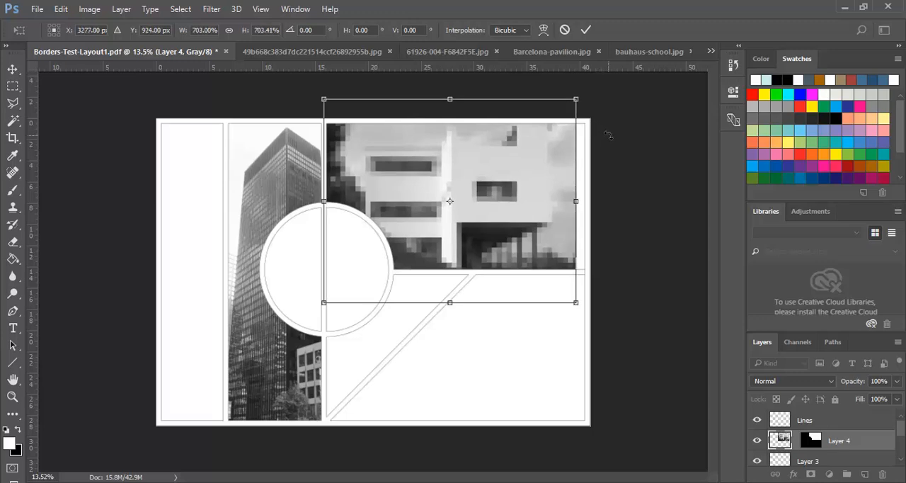
{"action": "left_click_drag", "start_coordinate": [575, 303], "coordinate": [590, 313], "text": "shift"}
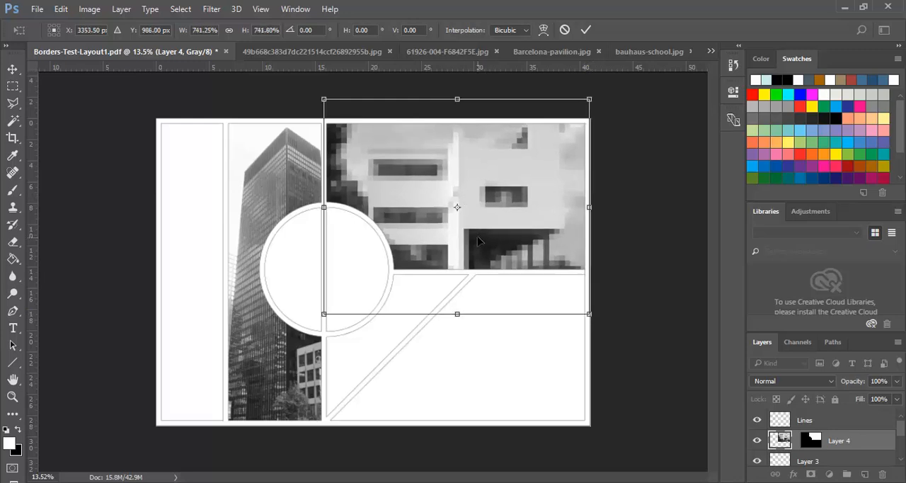
{"action": "mouse_move", "coordinate": [427, 196]}
{"action": "left_mouse_down"}
{"action": "mouse_move", "coordinate": [420, 213]}
{"action": "mouse_move", "coordinate": [427, 186]}
{"action": "mouse_move", "coordinate": [430, 199]}
{"action": "left_mouse_up"}
{"action": "key", "text": "Return"}
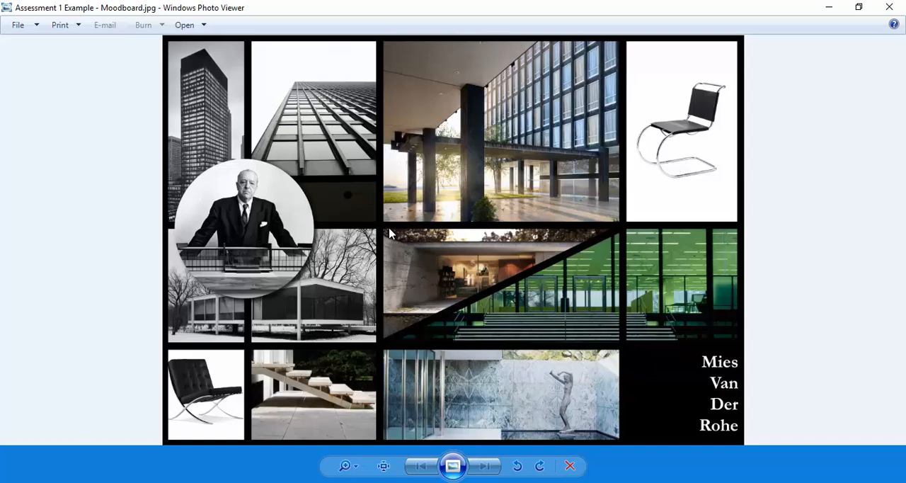
Step: Minimize the example moodboard and save the collage as Modernist-poster in Photoshop format, keeping layers and Maximize Compatibility on
{"action": "left_click", "coordinate": [830, 8]}
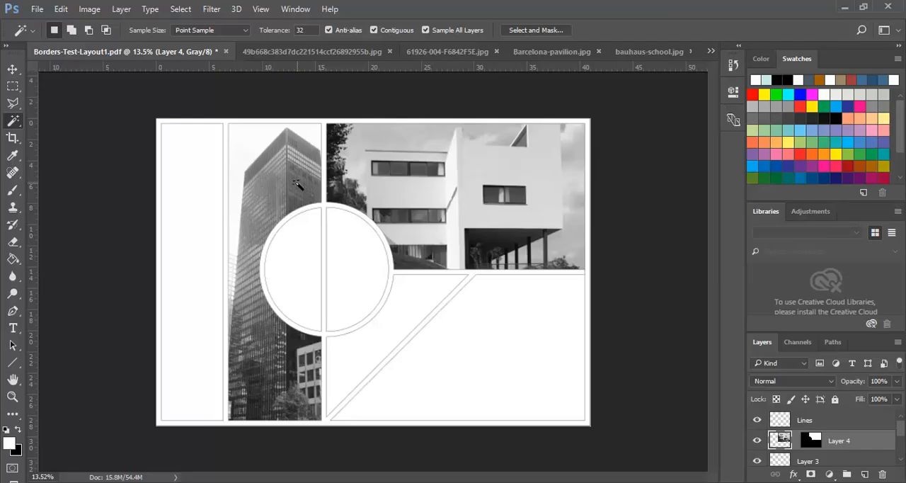
{"action": "left_click", "coordinate": [36, 8]}
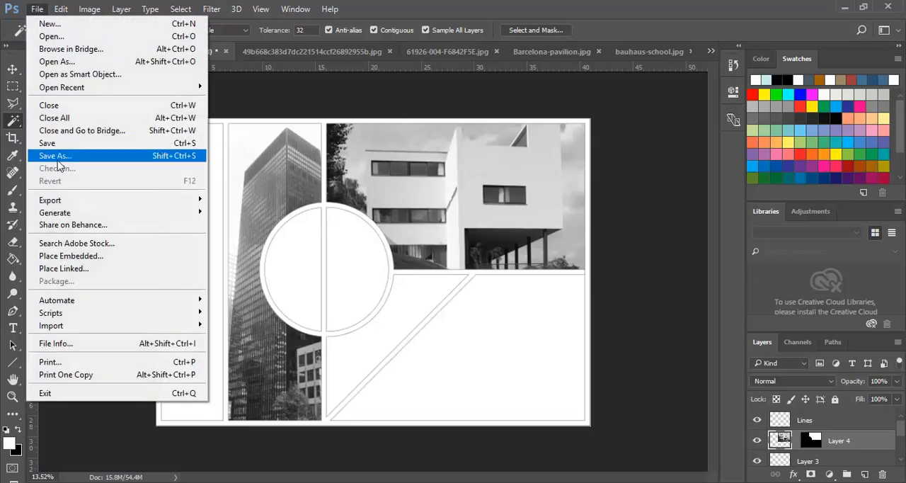
{"action": "left_click", "coordinate": [57, 158]}
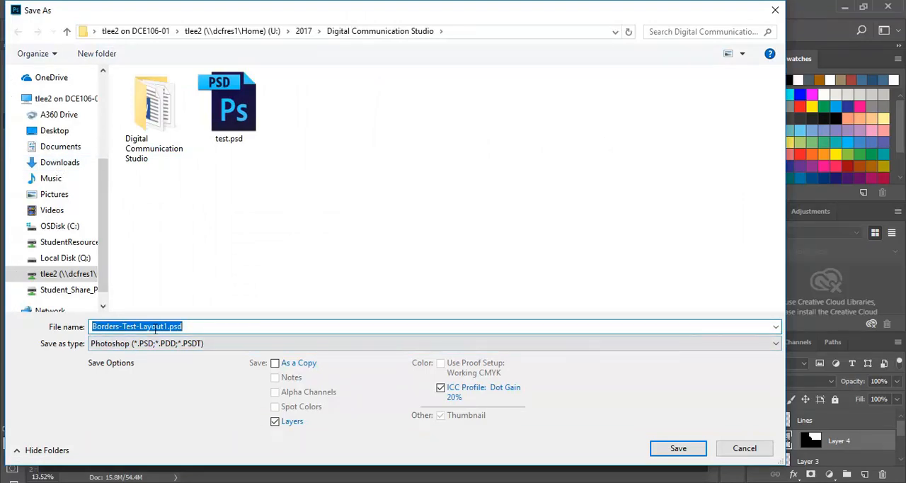
{"action": "type", "text": "Modernist-poster"}
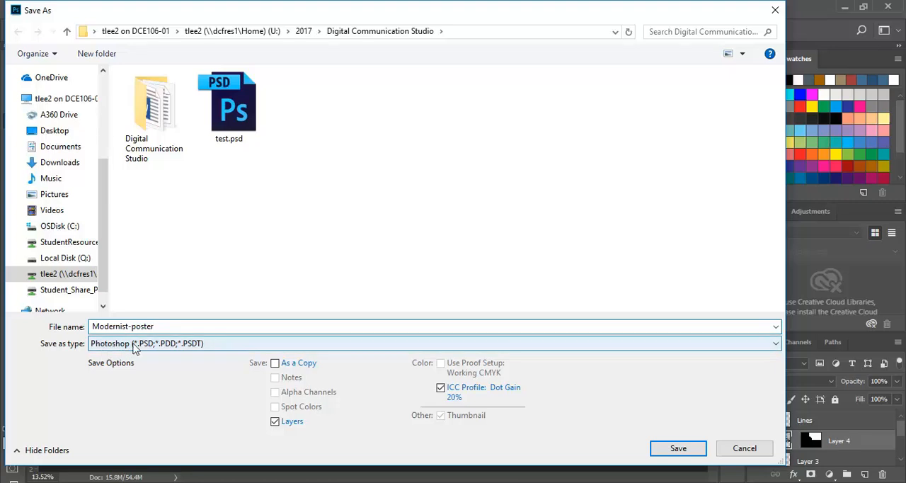
{"action": "left_click", "coordinate": [683, 448]}
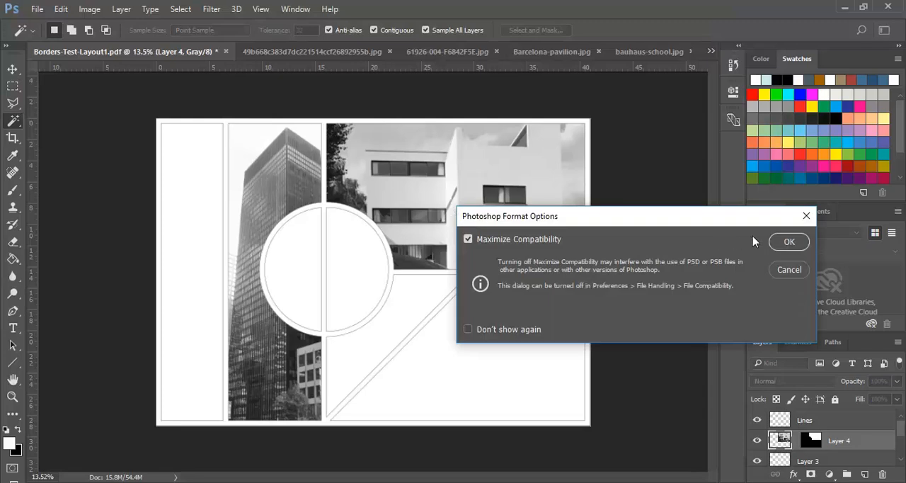
{"action": "left_click", "coordinate": [789, 243]}
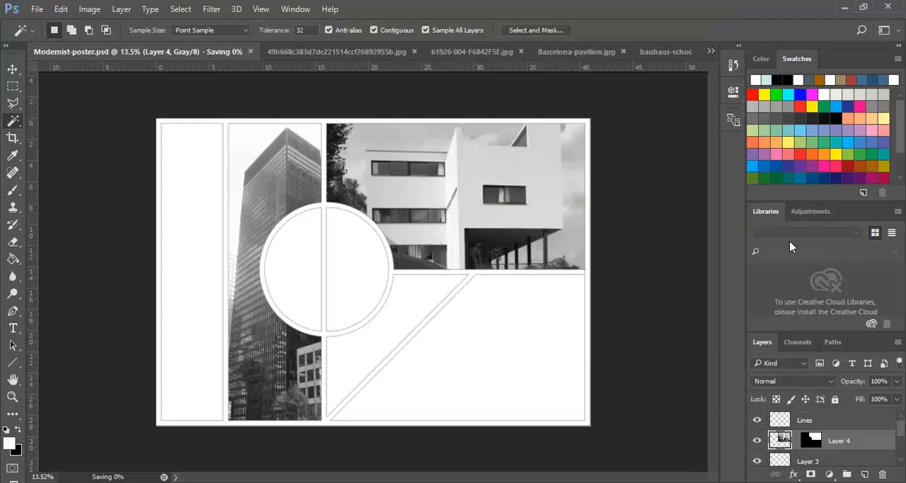